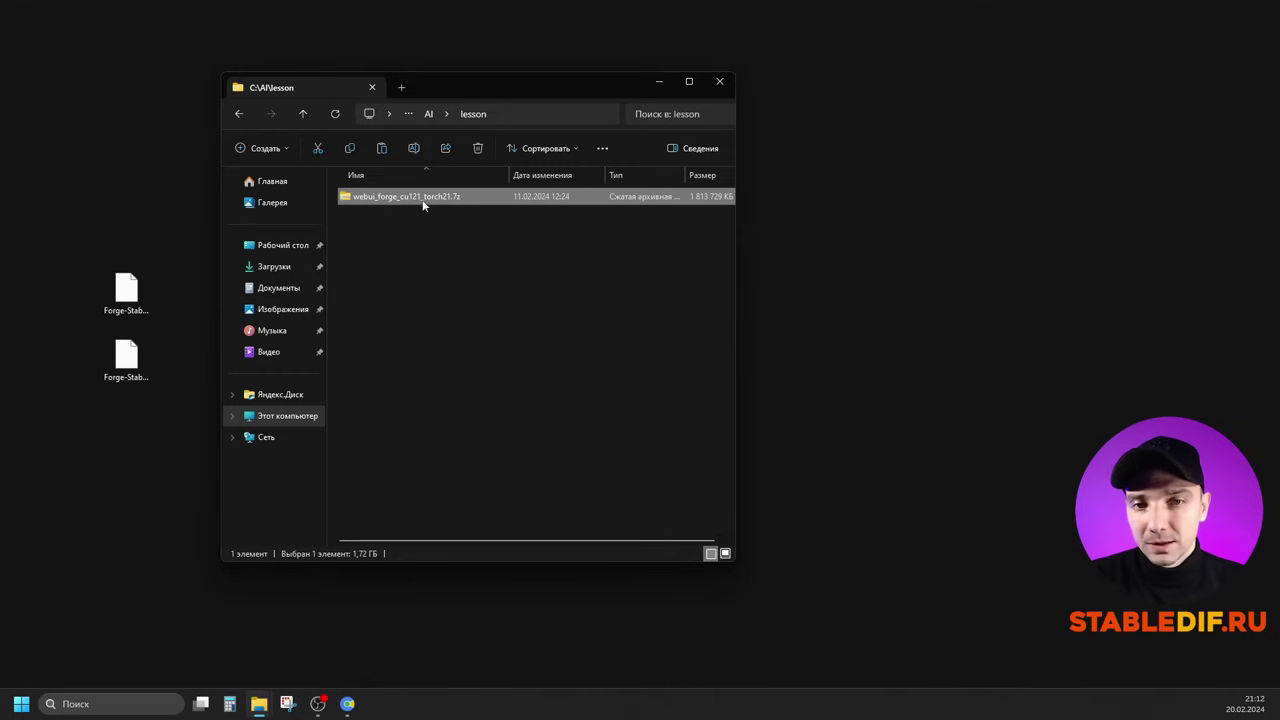
Step: Extract webui_forge_cu121_torch21.7z with 7-Zip into C:\AI\lesson\, keeping the webui_forge_cu121_torch21 subfolder and default extraction settings
{"action": "right_click", "coordinate": [418, 197]}
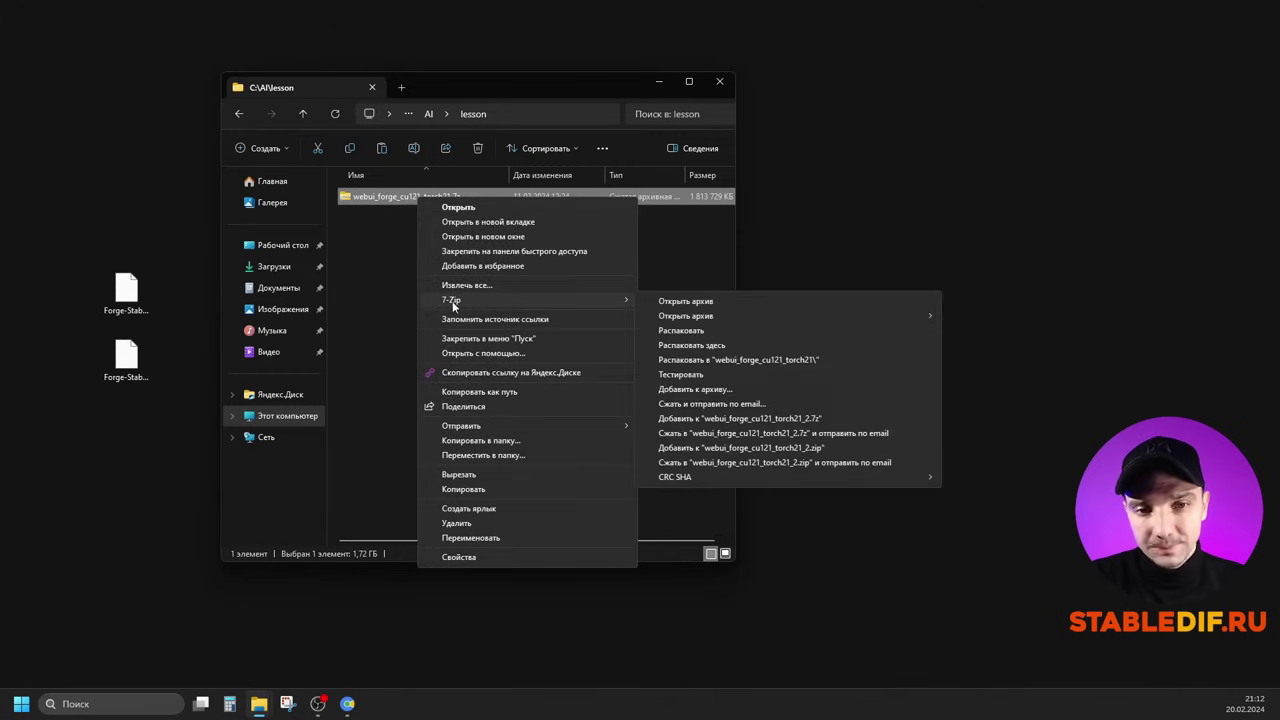
{"action": "mouse_move", "coordinate": [610, 300]}
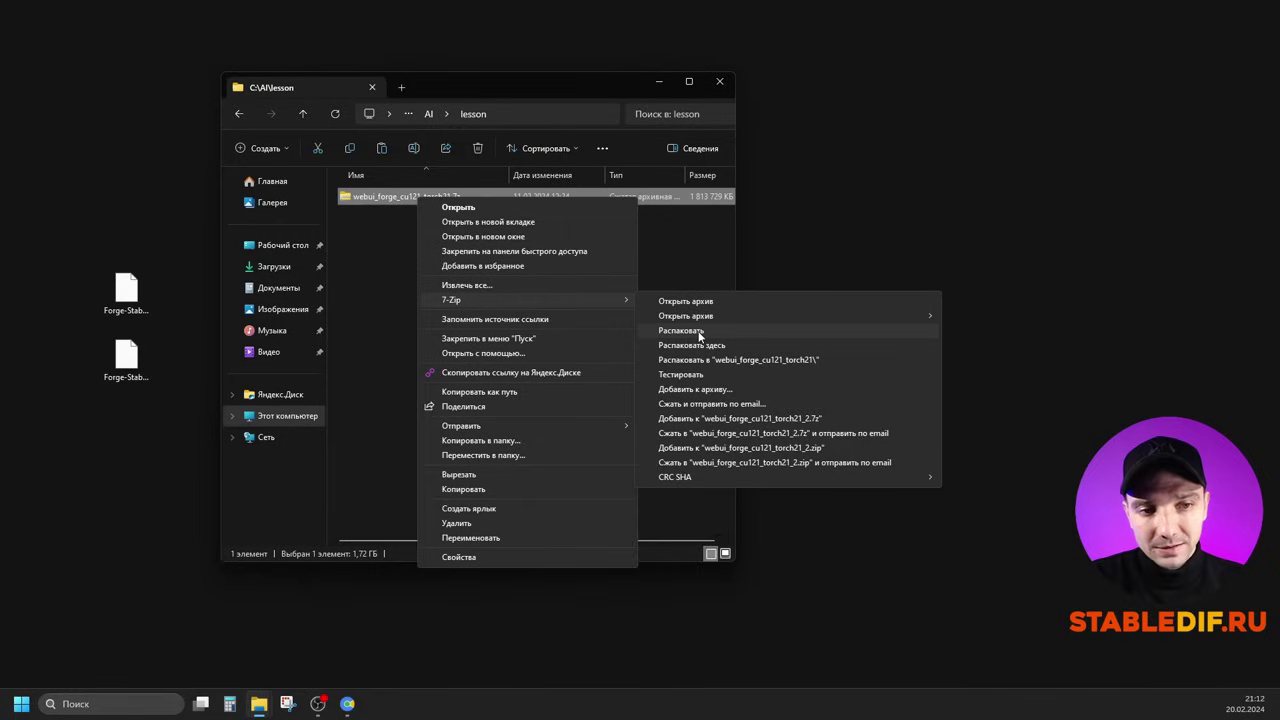
{"action": "mouse_move", "coordinate": [675, 321]}
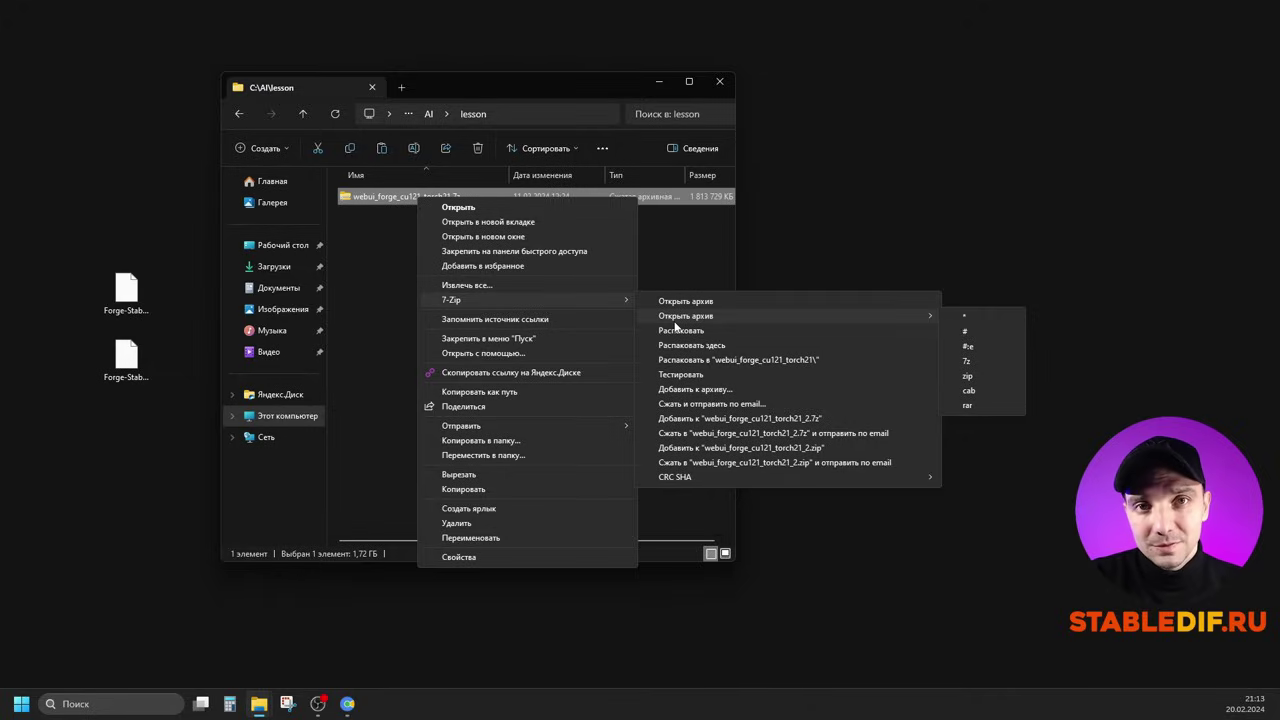
{"action": "left_click", "coordinate": [678, 330]}
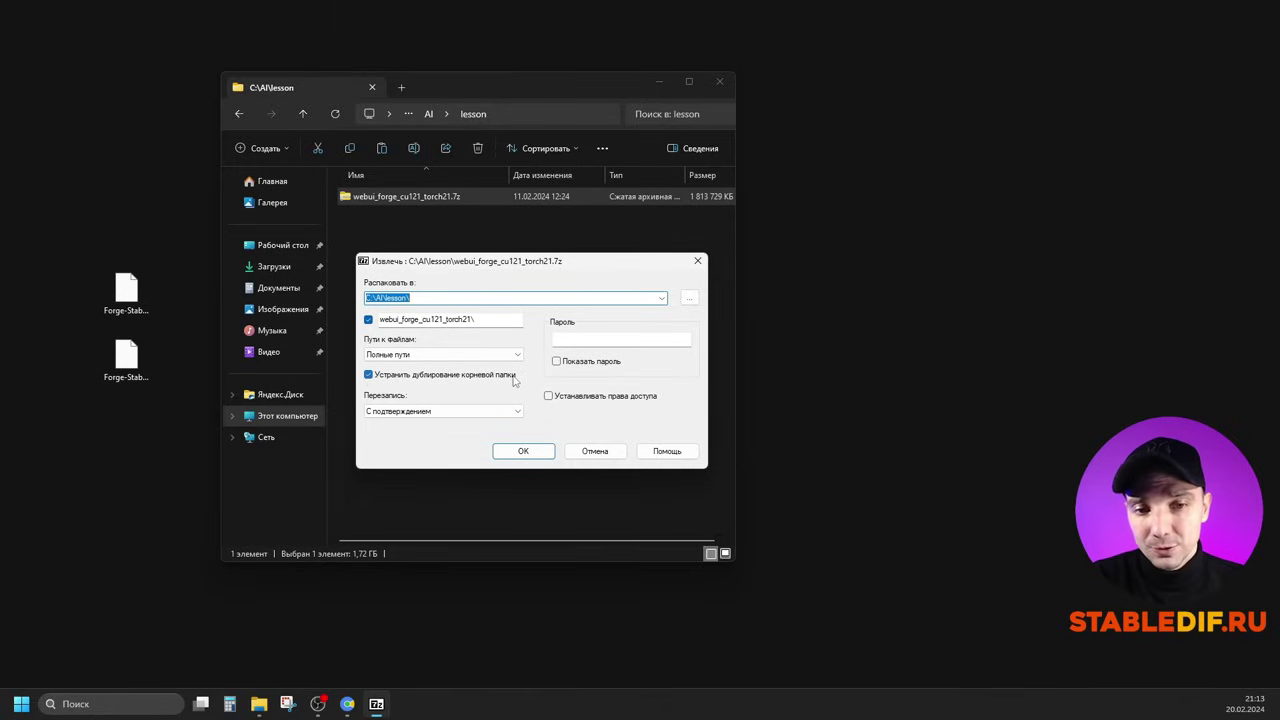
{"action": "left_click", "coordinate": [523, 451]}
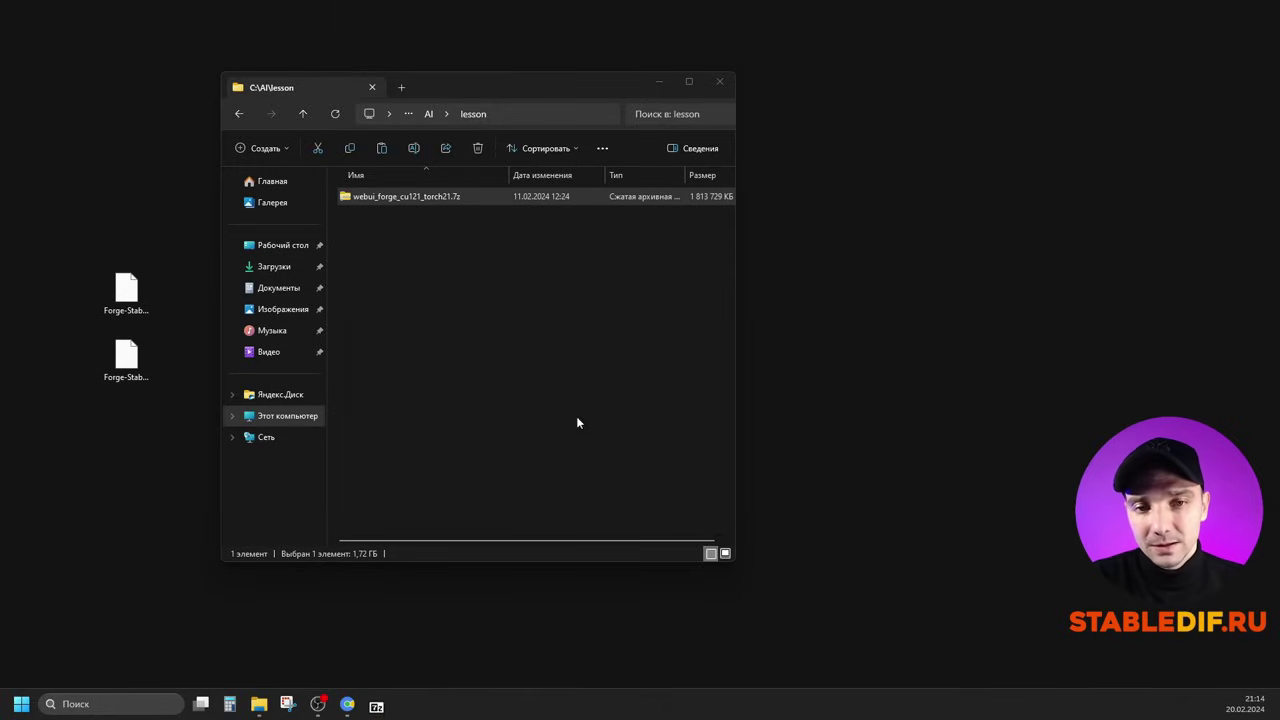
Step: Rename the extracted webui_forge_cu121_torch21 folder to forge
{"action": "left_click", "coordinate": [386, 216]}
{"action": "left_click", "coordinate": [380, 218]}
{"action": "left_click_drag", "start_coordinate": [379, 219], "coordinate": [353, 218]}
{"action": "key", "text": "BackSpace"}
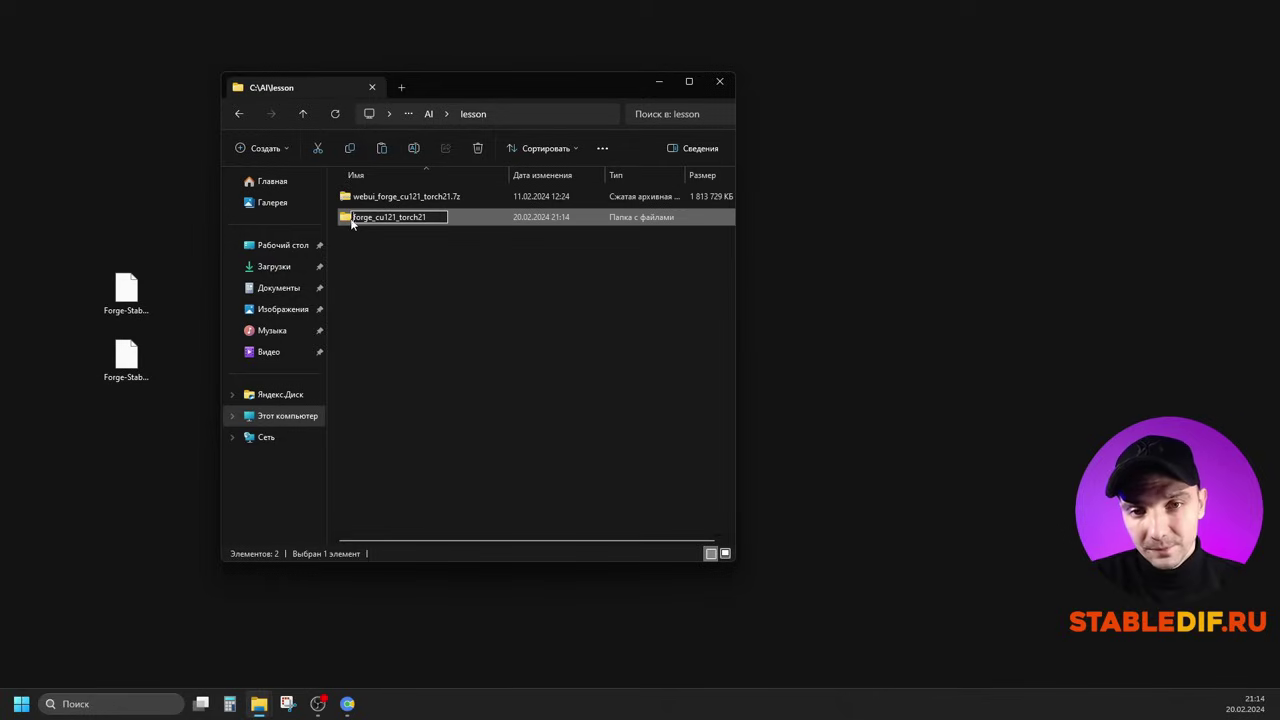
{"action": "left_click_drag", "start_coordinate": [375, 218], "coordinate": [492, 231]}
{"action": "key", "text": "BackSpace"}
{"action": "key", "text": "Return"}
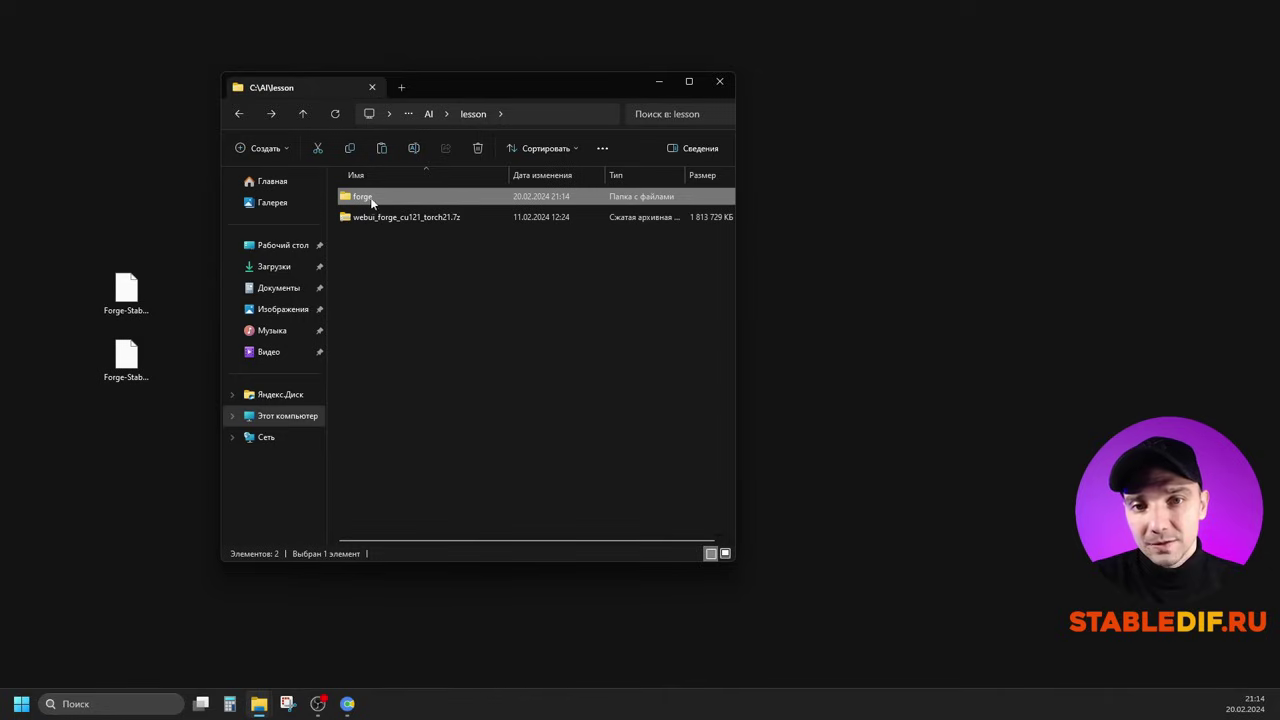
Step: Open the Stable-diffusion models folder inside forge\webui\models and select the RealVisXL-V3.safetensors checkpoint link
{"action": "double_click", "coordinate": [374, 199]}
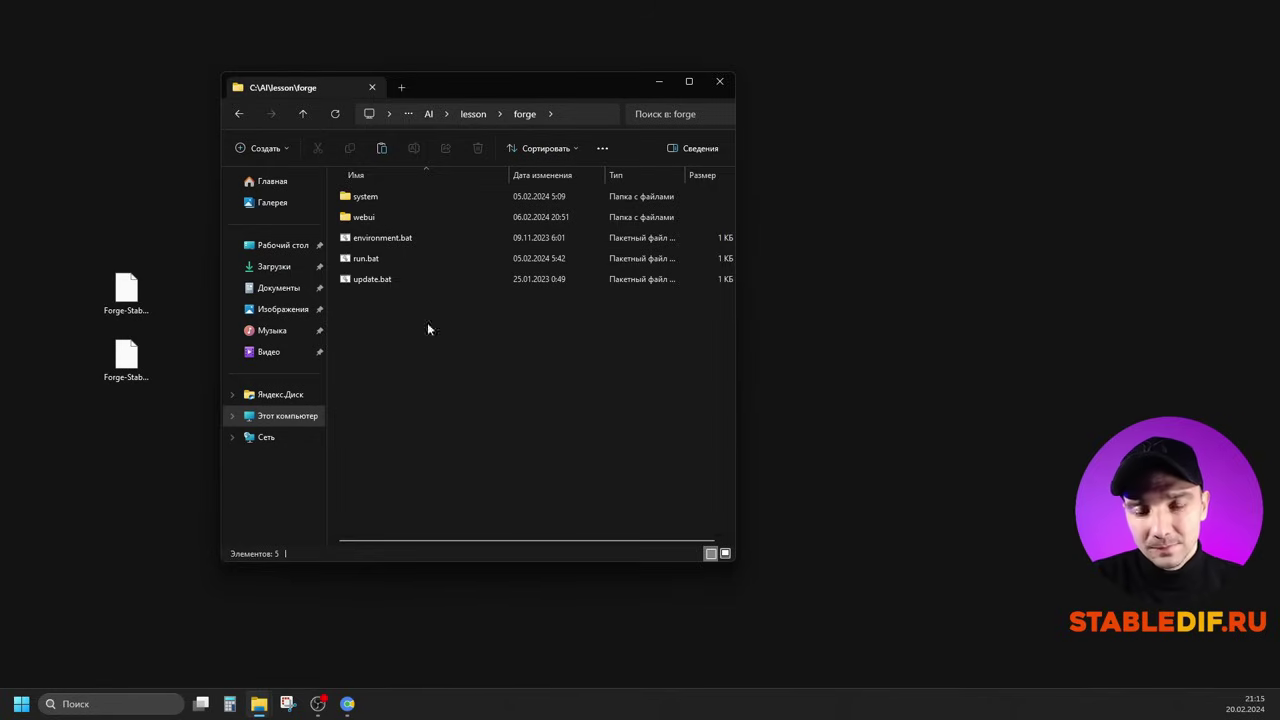
{"action": "double_click", "coordinate": [377, 217]}
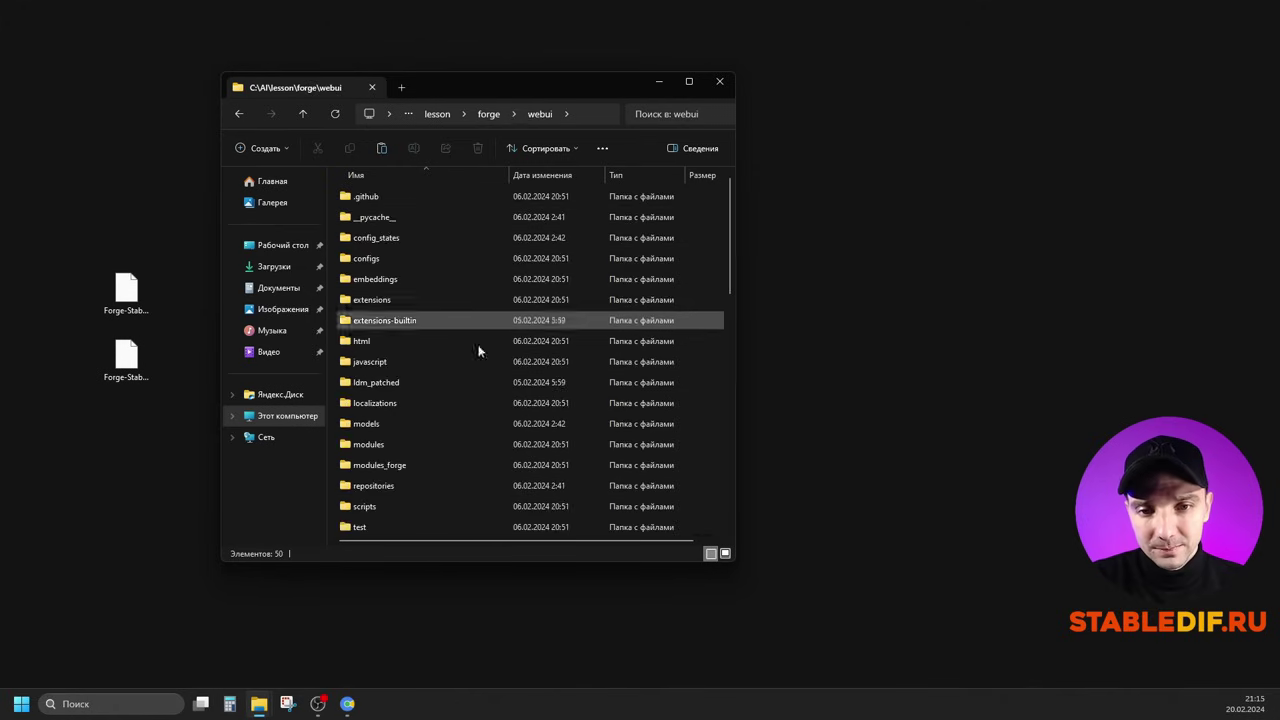
{"action": "scroll", "coordinate": [380, 320], "scroll_direction": "down", "scroll_amount": 2}
{"action": "double_click", "coordinate": [380, 323]}
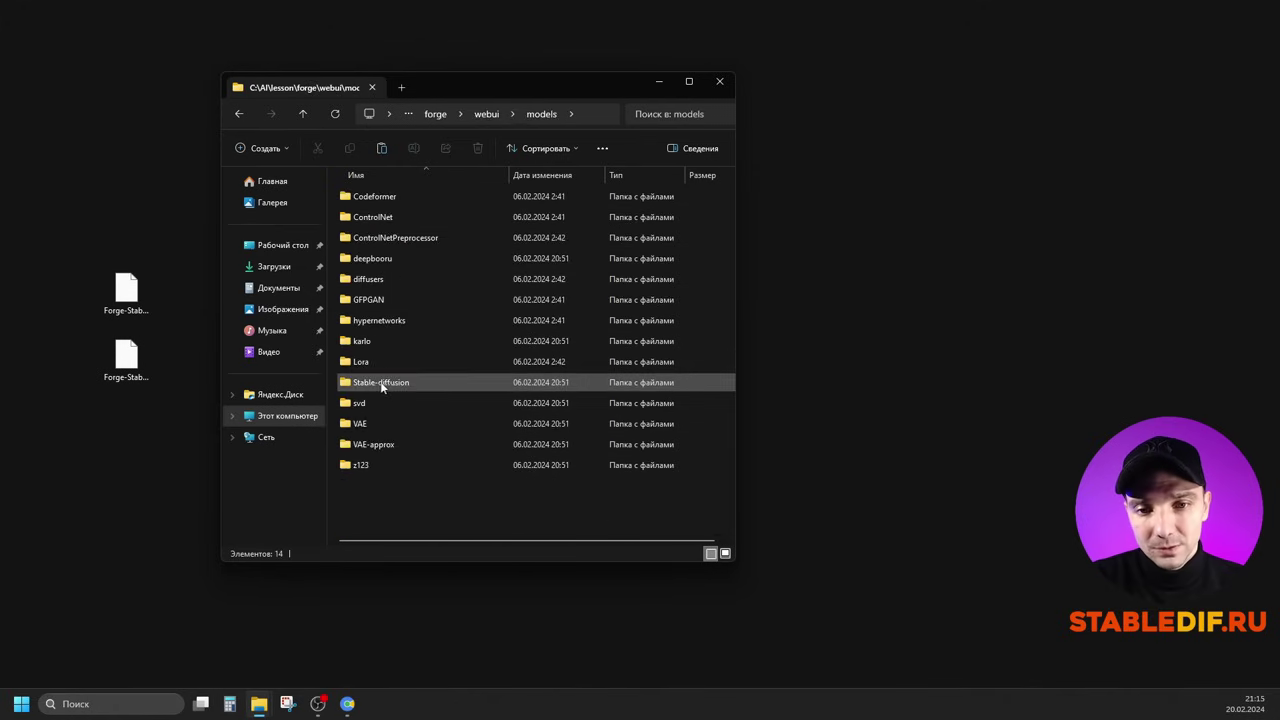
{"action": "double_click", "coordinate": [386, 385]}
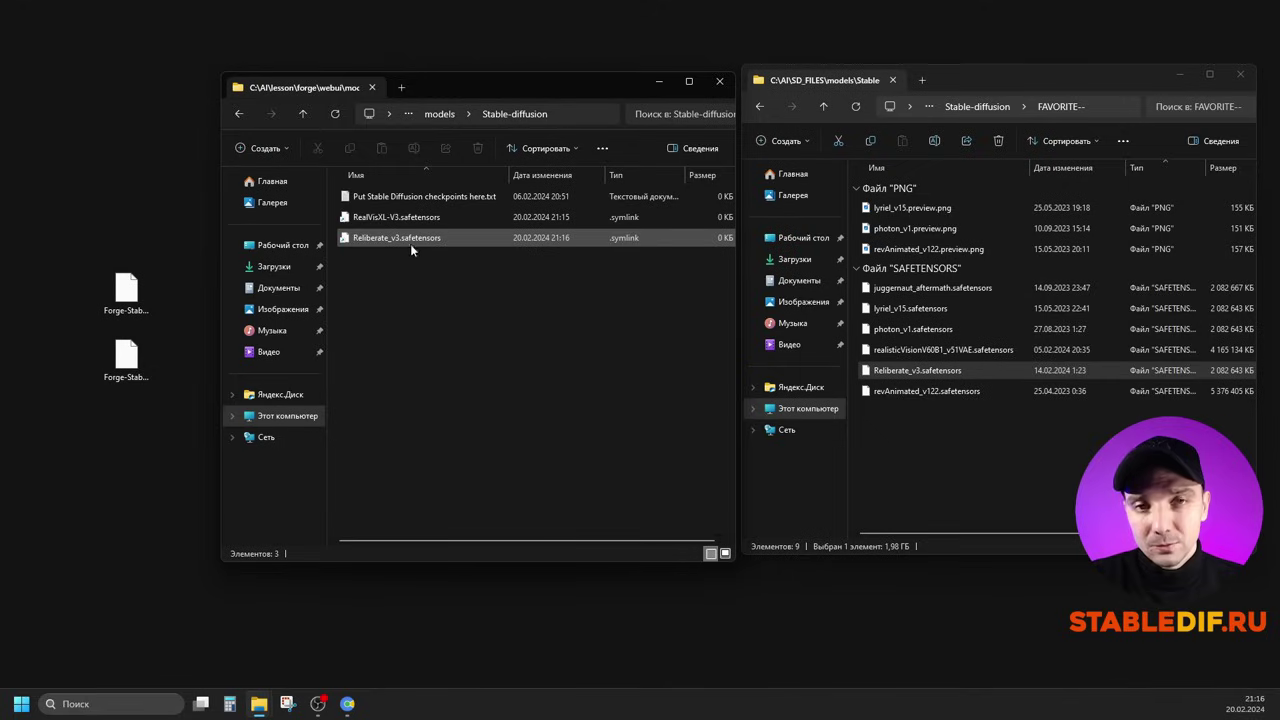
{"action": "left_click", "coordinate": [360, 219]}
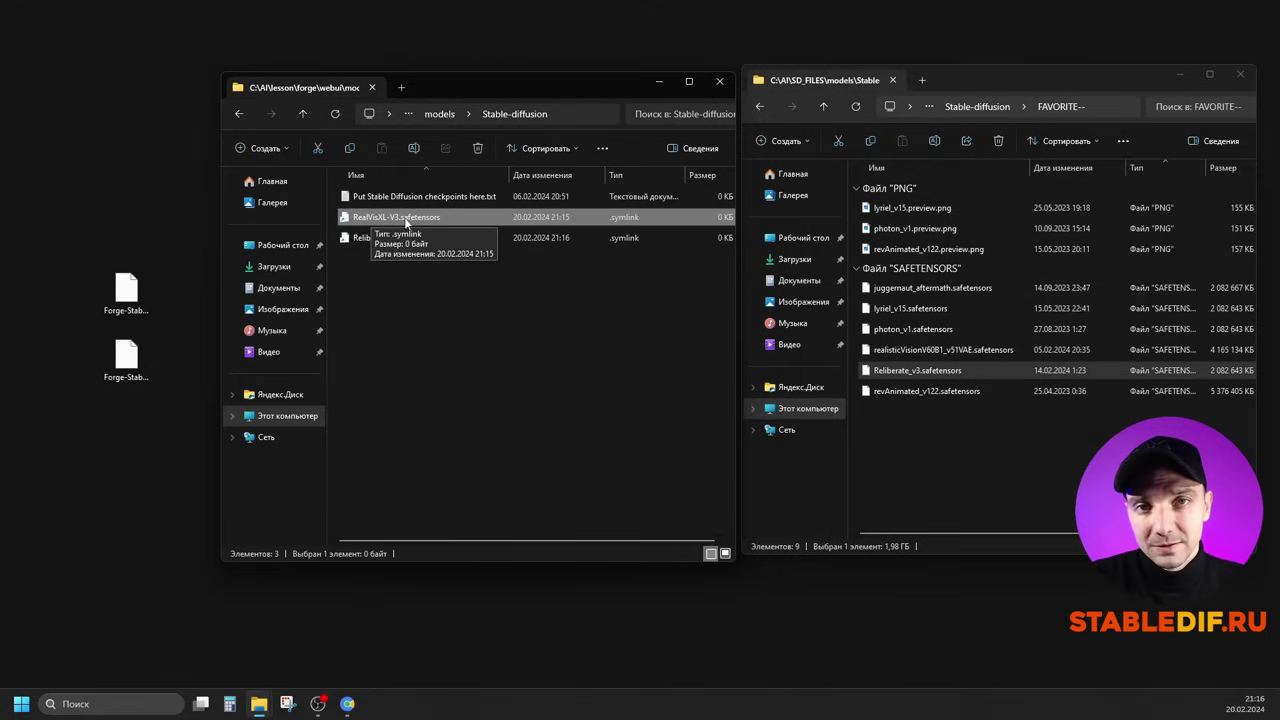
Step: Launch the web UI with run.bat from the forge folder and inspect the torch version in the page footer
{"action": "key", "text": "alt+Up"}
{"action": "key", "text": "alt+Up"}
{"action": "key", "text": "alt+Up"}
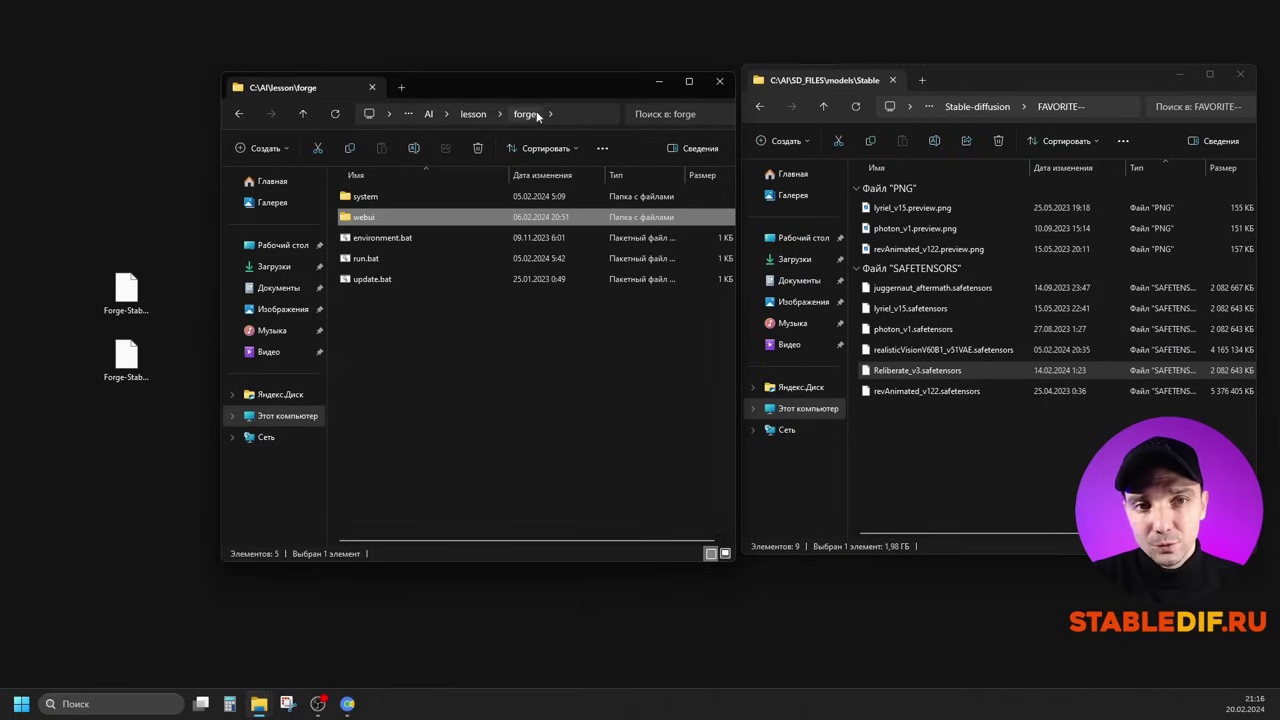
{"action": "left_click", "coordinate": [383, 258]}
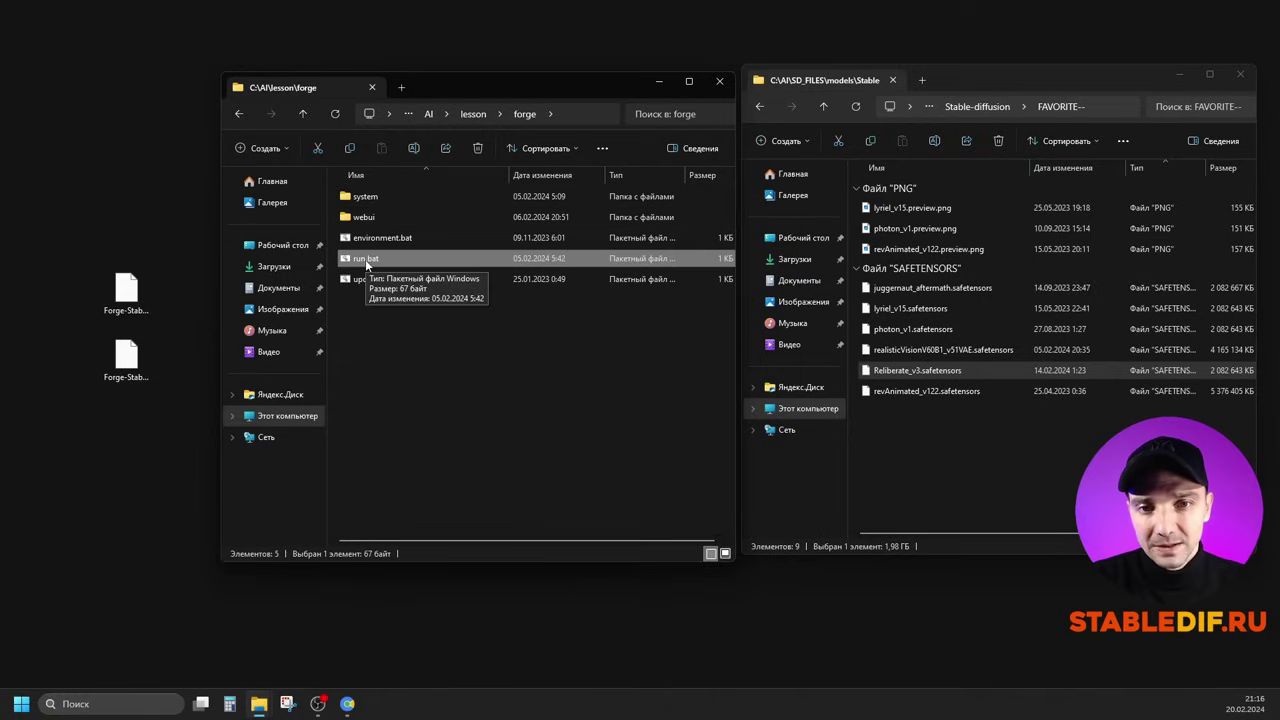
{"action": "double_click", "coordinate": [365, 259]}
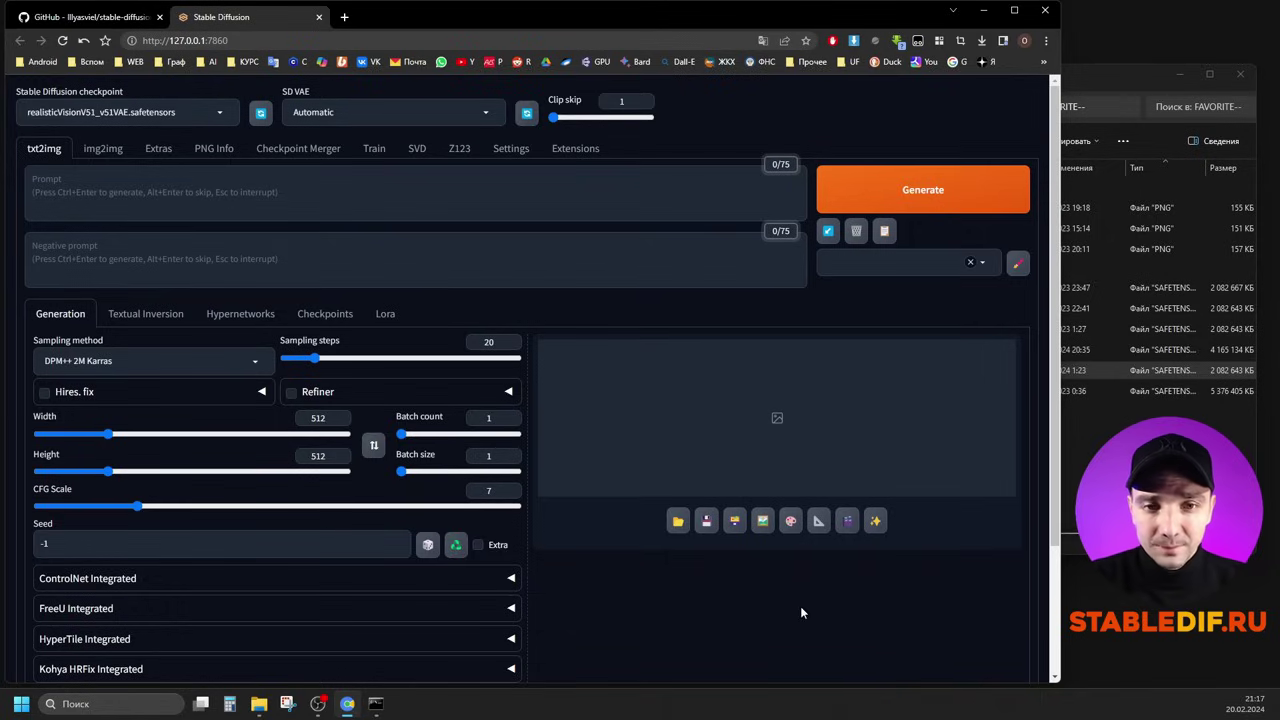
{"action": "scroll", "coordinate": [760, 580], "scroll_direction": "down", "scroll_amount": 3}
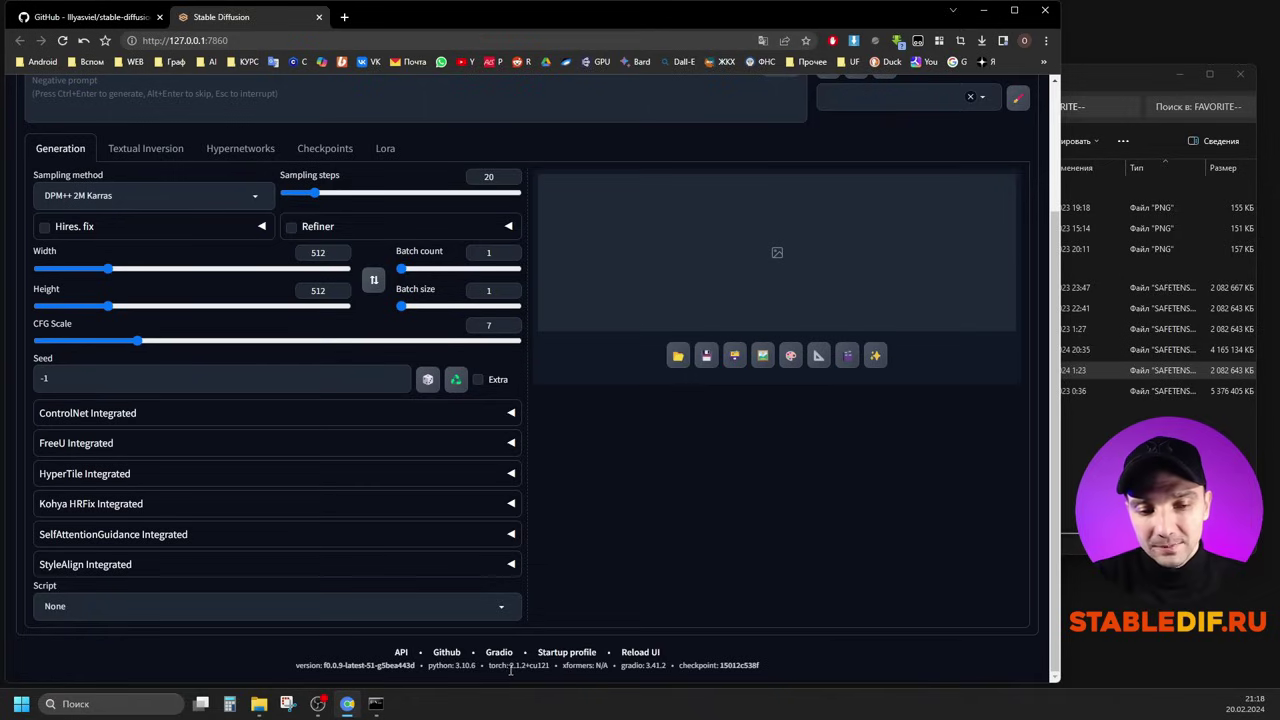
{"action": "left_click_drag", "start_coordinate": [530, 666], "coordinate": [547, 670]}
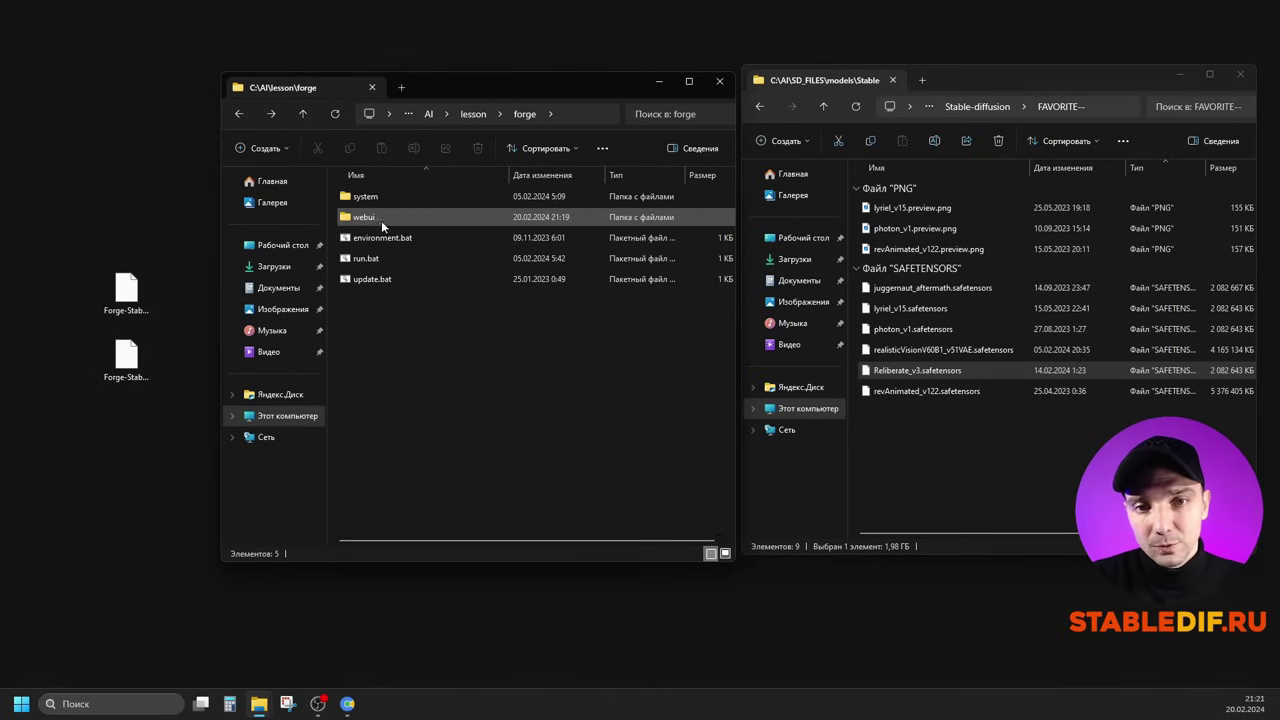
Step: Open the webui folder inside forge and select webui-user.bat
{"action": "double_click", "coordinate": [381, 220]}
{"action": "scroll", "coordinate": [521, 418], "scroll_direction": "down", "scroll_amount": 5}
{"action": "scroll", "coordinate": [521, 418], "scroll_direction": "down", "scroll_amount": 5}
{"action": "left_click", "coordinate": [357, 506]}
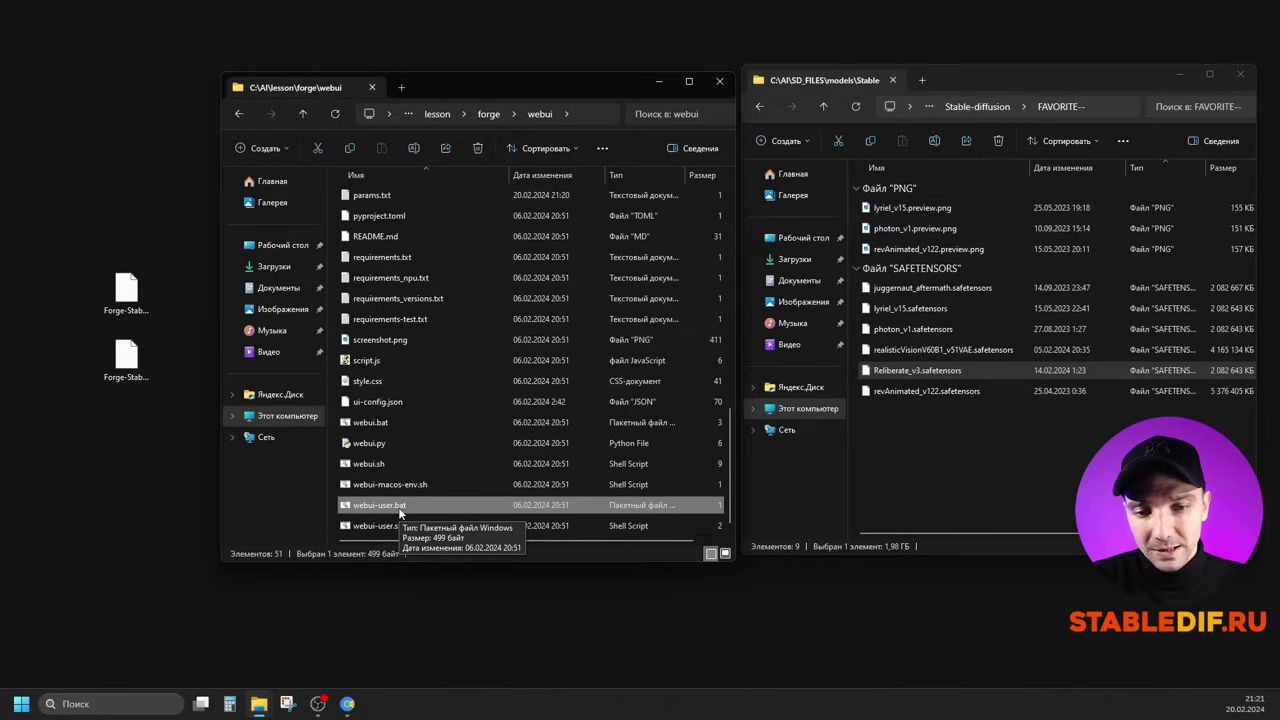
Step: Check the folder view options for the setting that hides extensions of known file types, then dismiss them without changes
{"action": "left_click", "coordinate": [604, 148]}
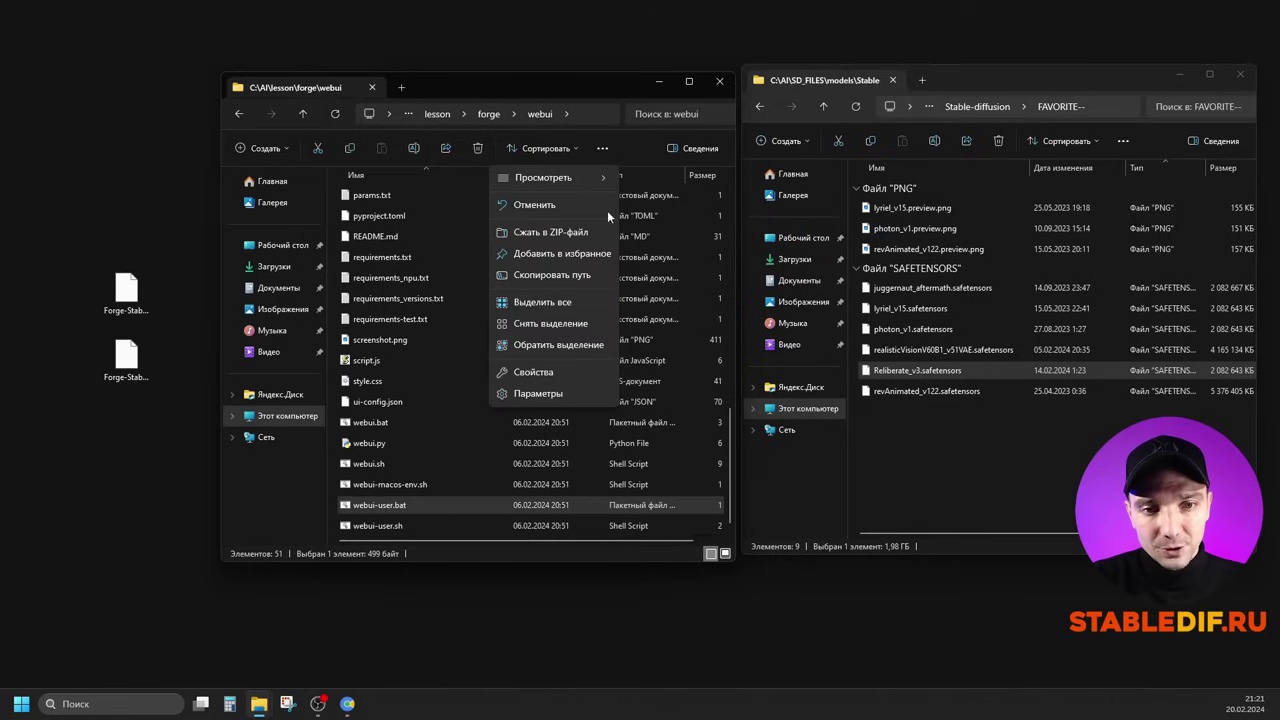
{"action": "left_click", "coordinate": [549, 396]}
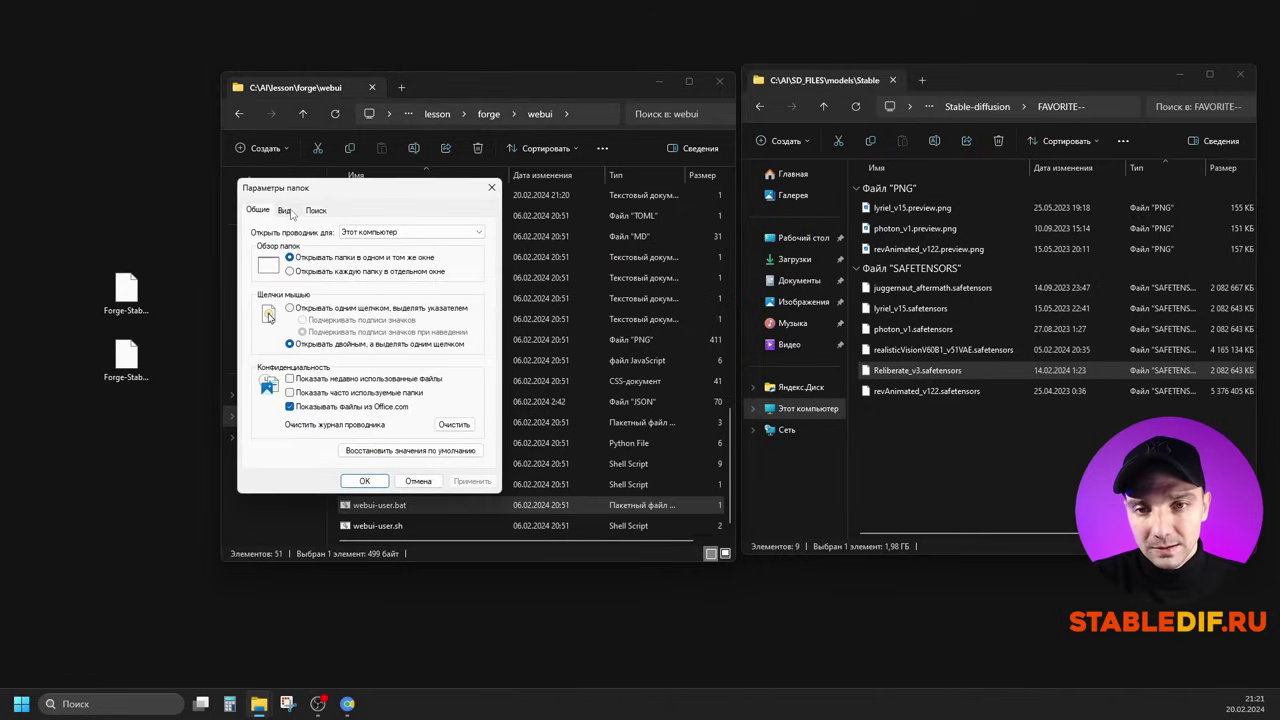
{"action": "left_click", "coordinate": [285, 210]}
{"action": "scroll", "coordinate": [330, 376], "scroll_direction": "down", "scroll_amount": 5}
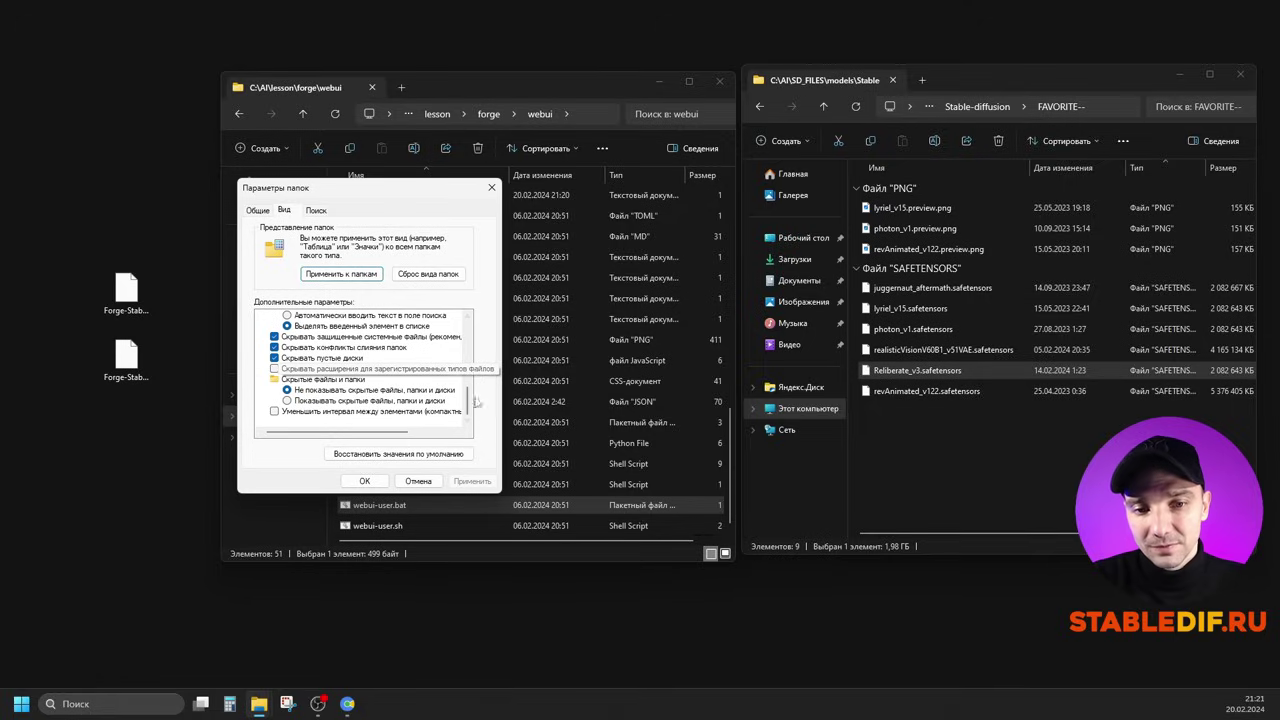
{"action": "left_click", "coordinate": [418, 481]}
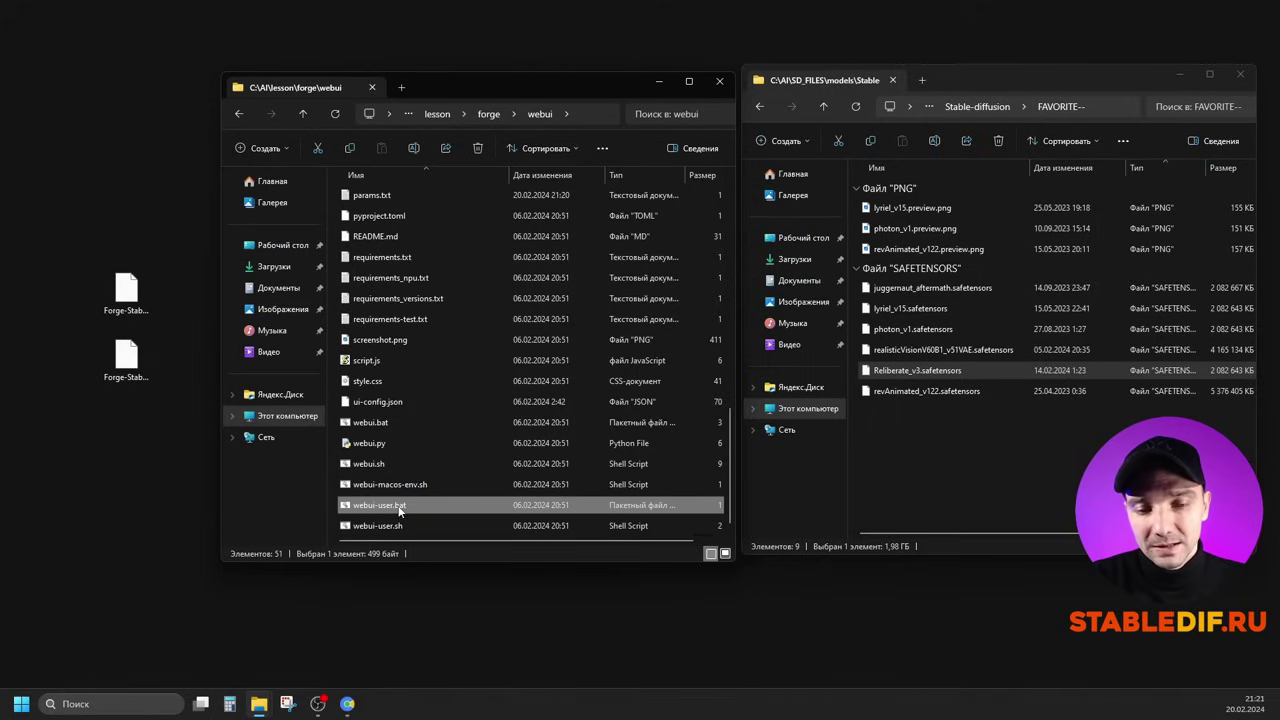
Step: Open webui-user.bat for editing and set COMMANDLINE_ARGS to --xformers
{"action": "right_click", "coordinate": [382, 510]}
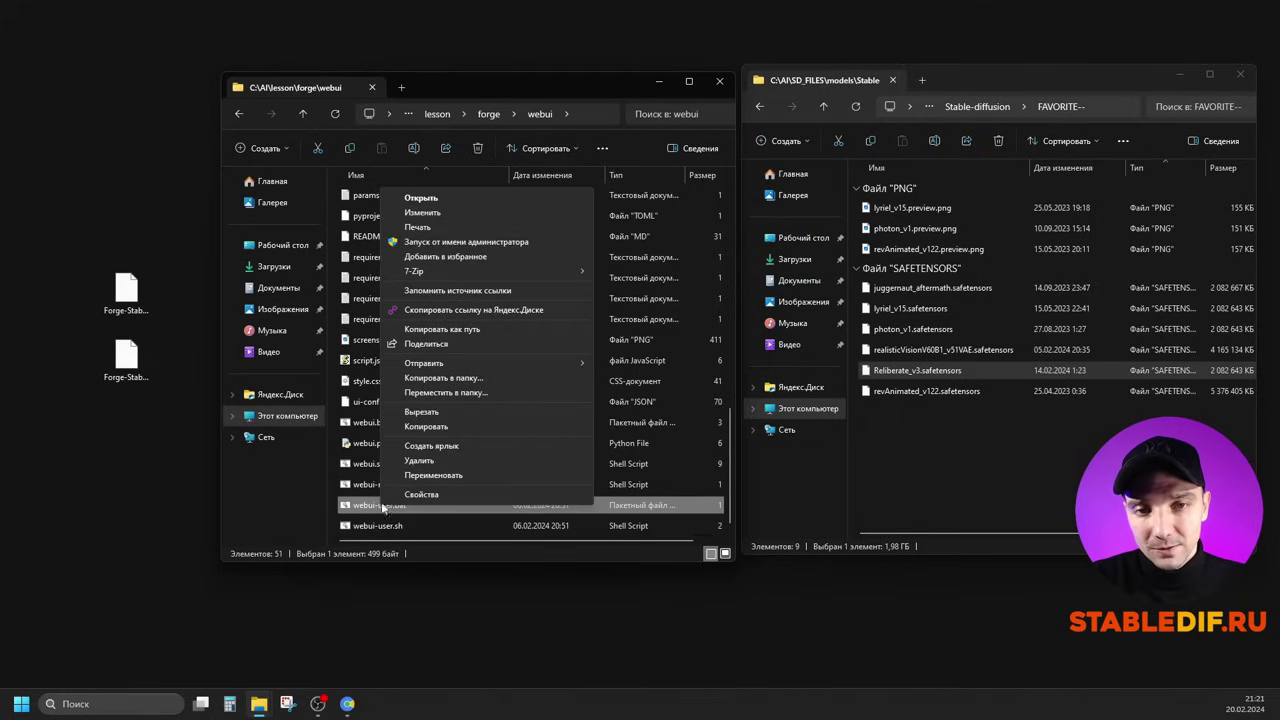
{"action": "left_click", "coordinate": [436, 214]}
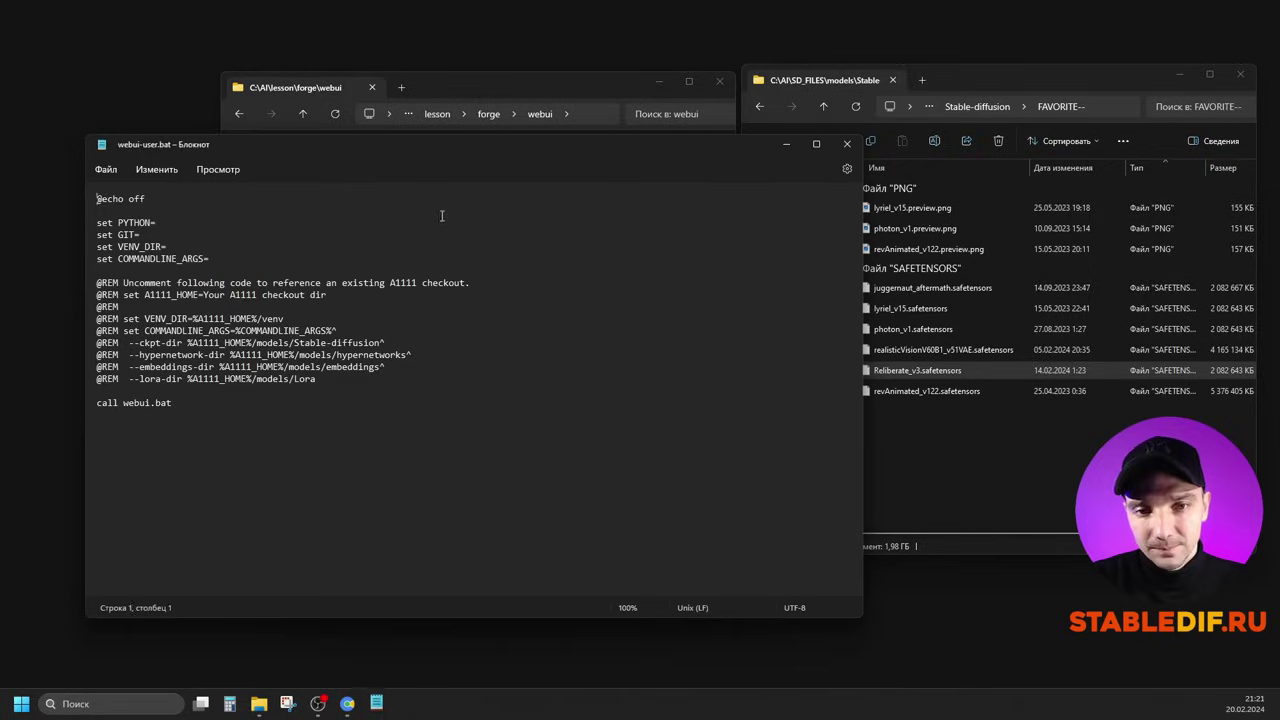
{"action": "left_click_drag", "start_coordinate": [262, 259], "coordinate": [209, 259]}
{"action": "left_click_drag", "start_coordinate": [97, 282], "coordinate": [120, 283]}
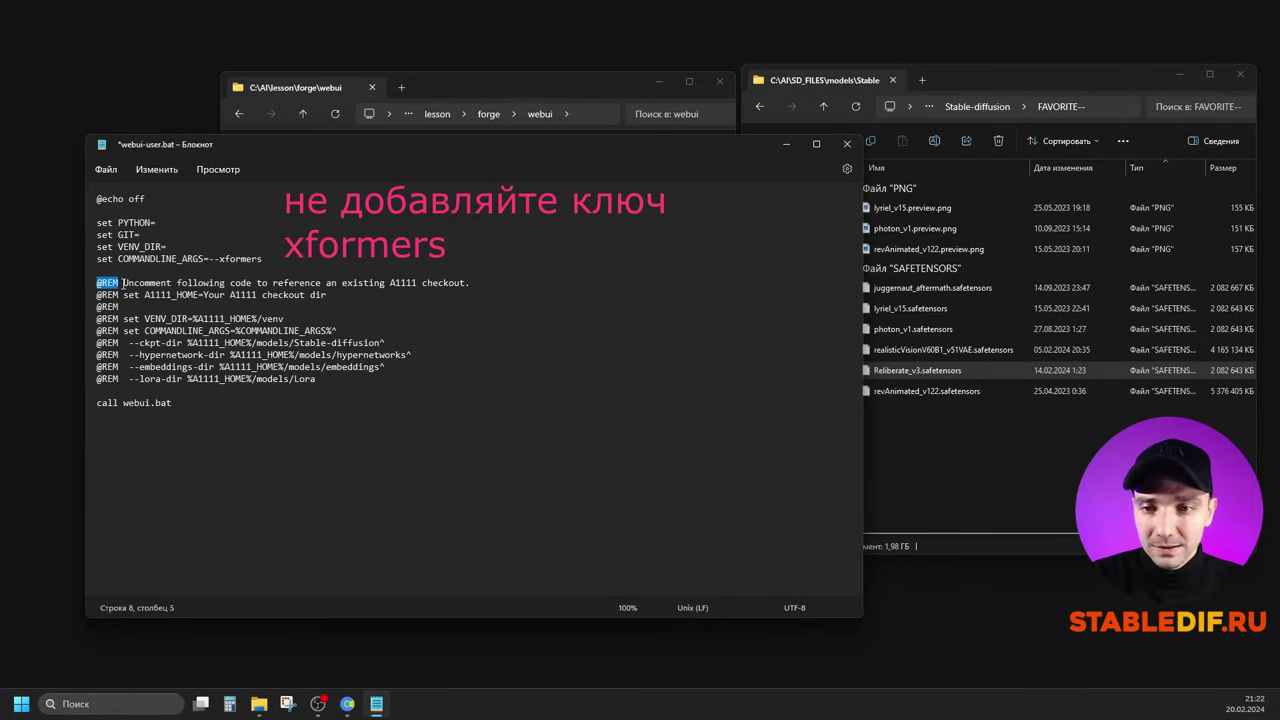
{"action": "left_click_drag", "start_coordinate": [123, 283], "coordinate": [98, 285]}
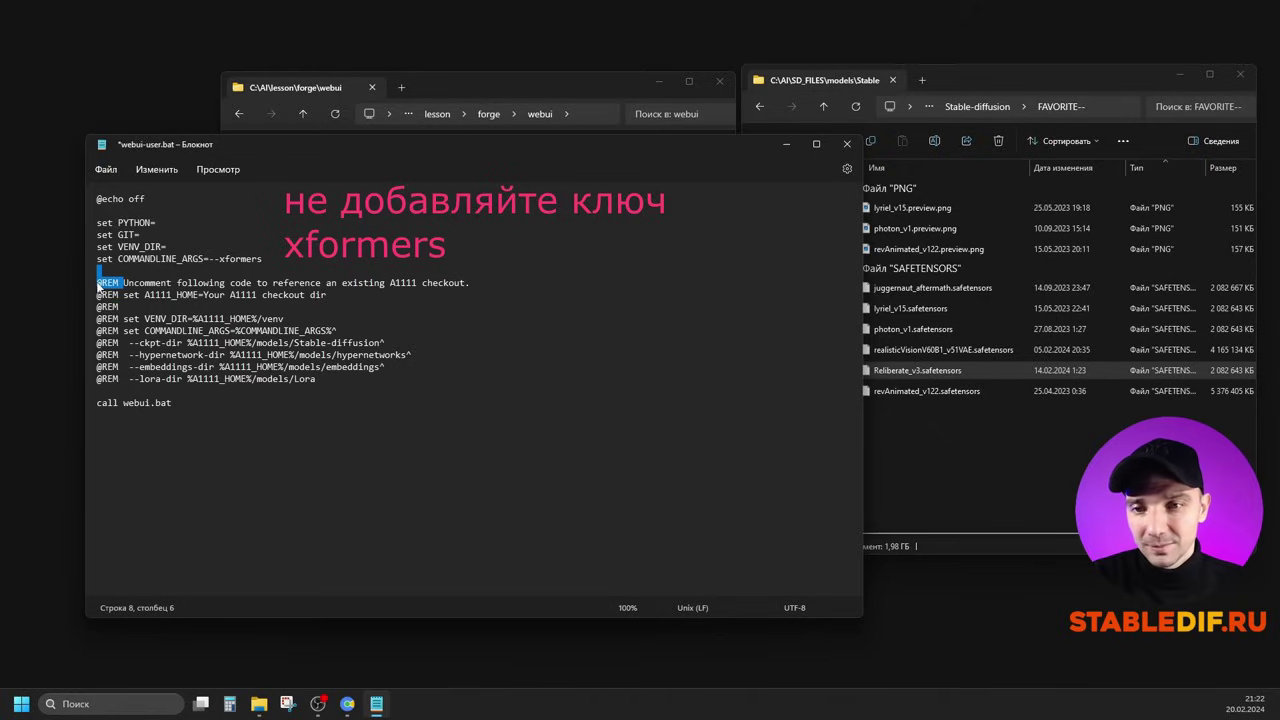
{"action": "left_click", "coordinate": [98, 285]}
{"action": "left_click", "coordinate": [328, 294]}
{"action": "left_click_drag", "start_coordinate": [328, 294], "coordinate": [205, 296]}
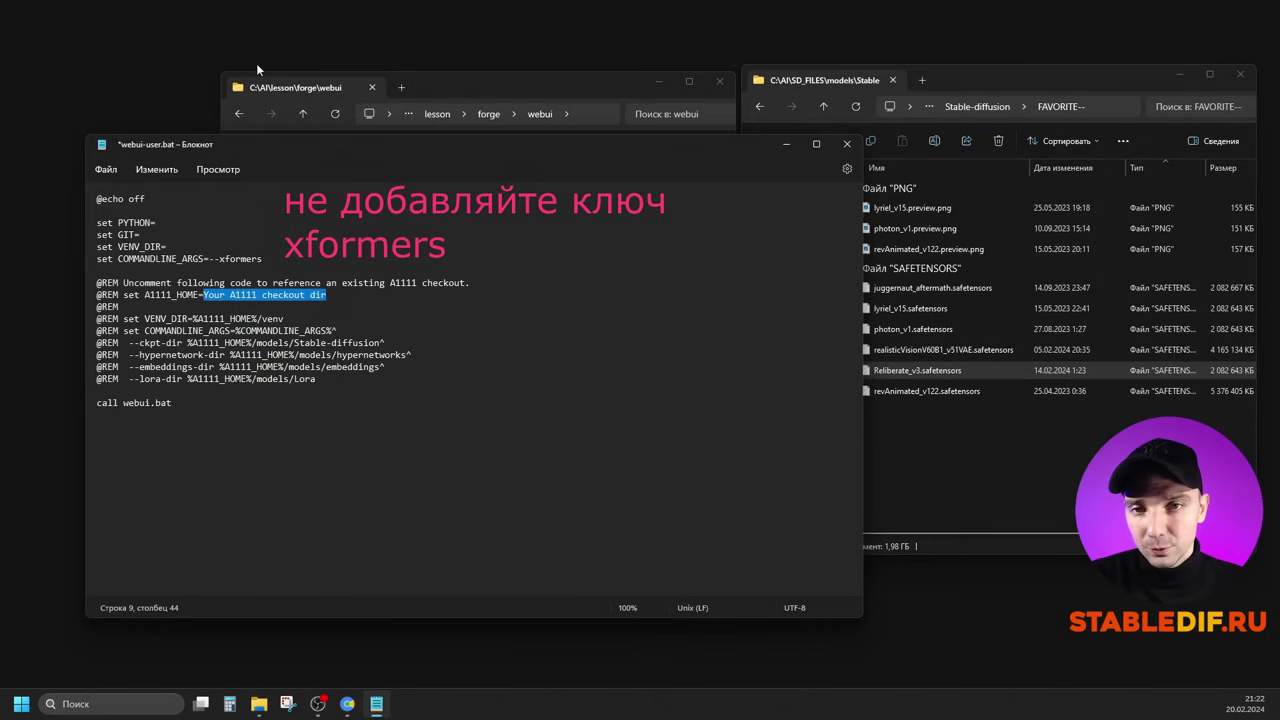
Step: Copy the path of the forge webui folder and reselect the A1111_HOME placeholder path in webui-user.bat
{"action": "left_click", "coordinate": [563, 78]}
{"action": "left_click", "coordinate": [462, 112]}
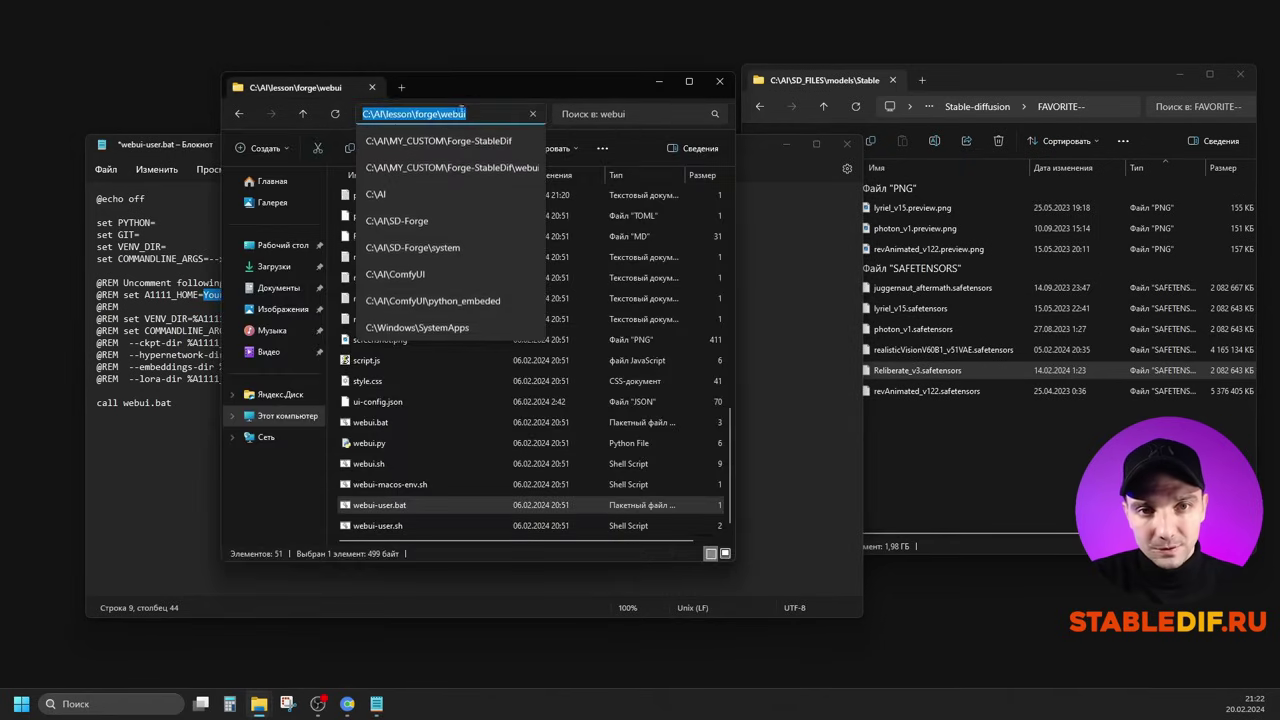
{"action": "right_click", "coordinate": [448, 118]}
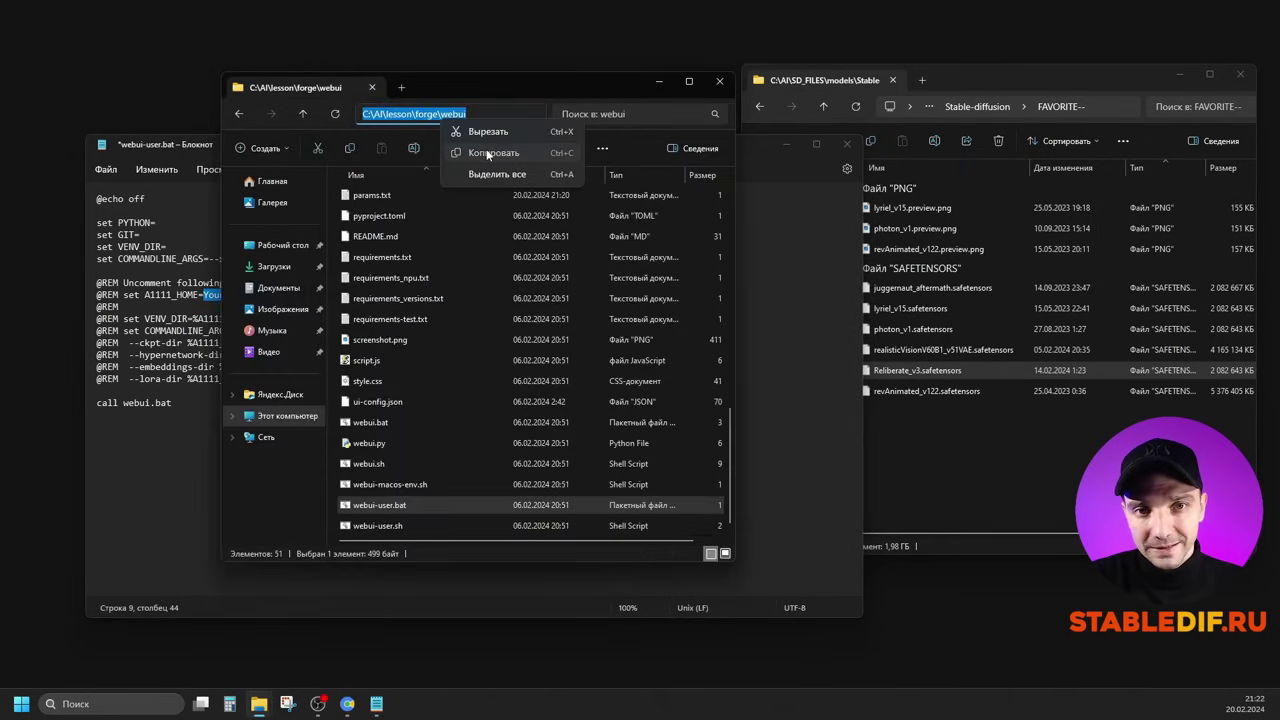
{"action": "left_click", "coordinate": [487, 153]}
{"action": "left_click", "coordinate": [181, 138]}
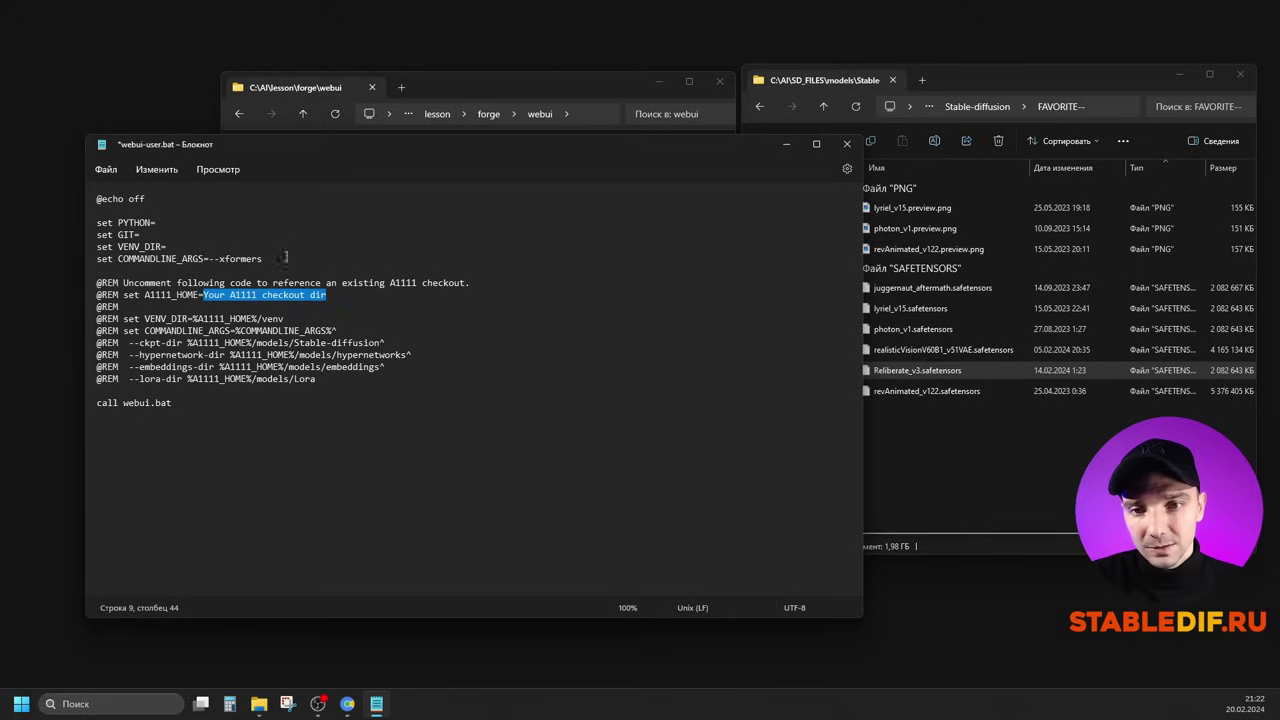
{"action": "left_click_drag", "start_coordinate": [327, 295], "coordinate": [204, 294]}
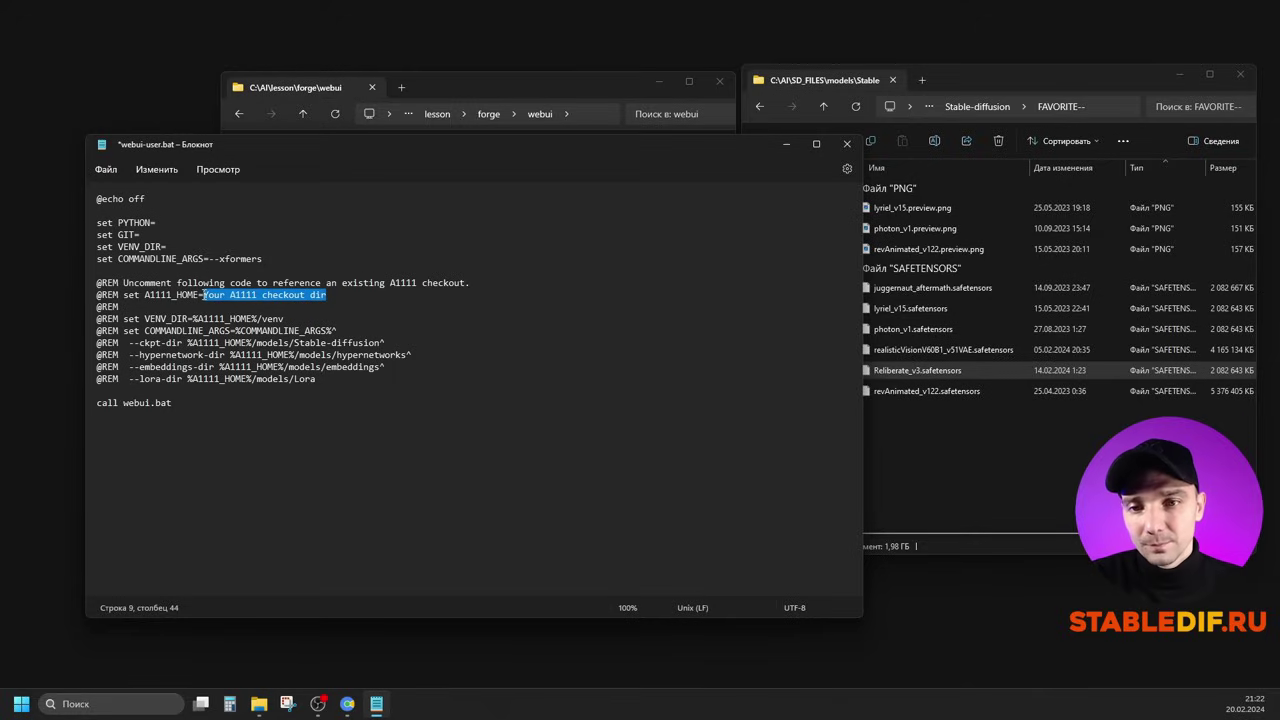
{"action": "double_click", "coordinate": [120, 318]}
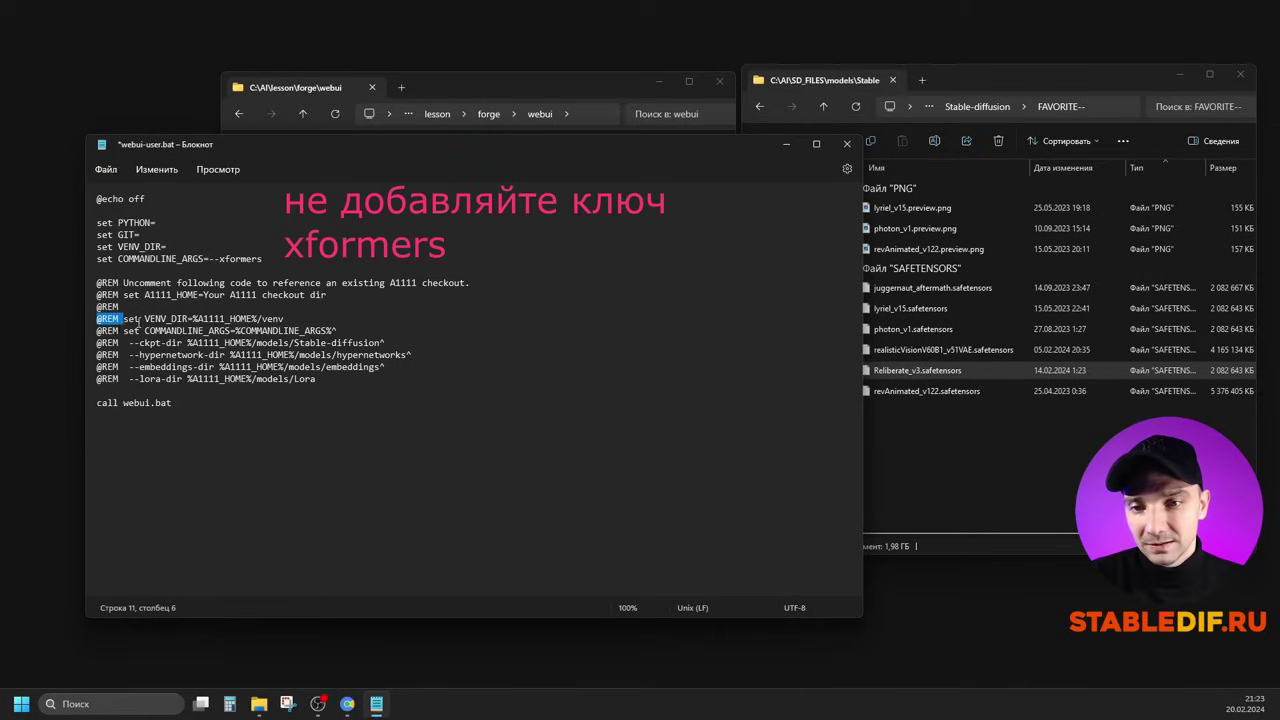
{"action": "left_click", "coordinate": [123, 318]}
{"action": "double_click", "coordinate": [131, 318]}
{"action": "left_click", "coordinate": [123, 318]}
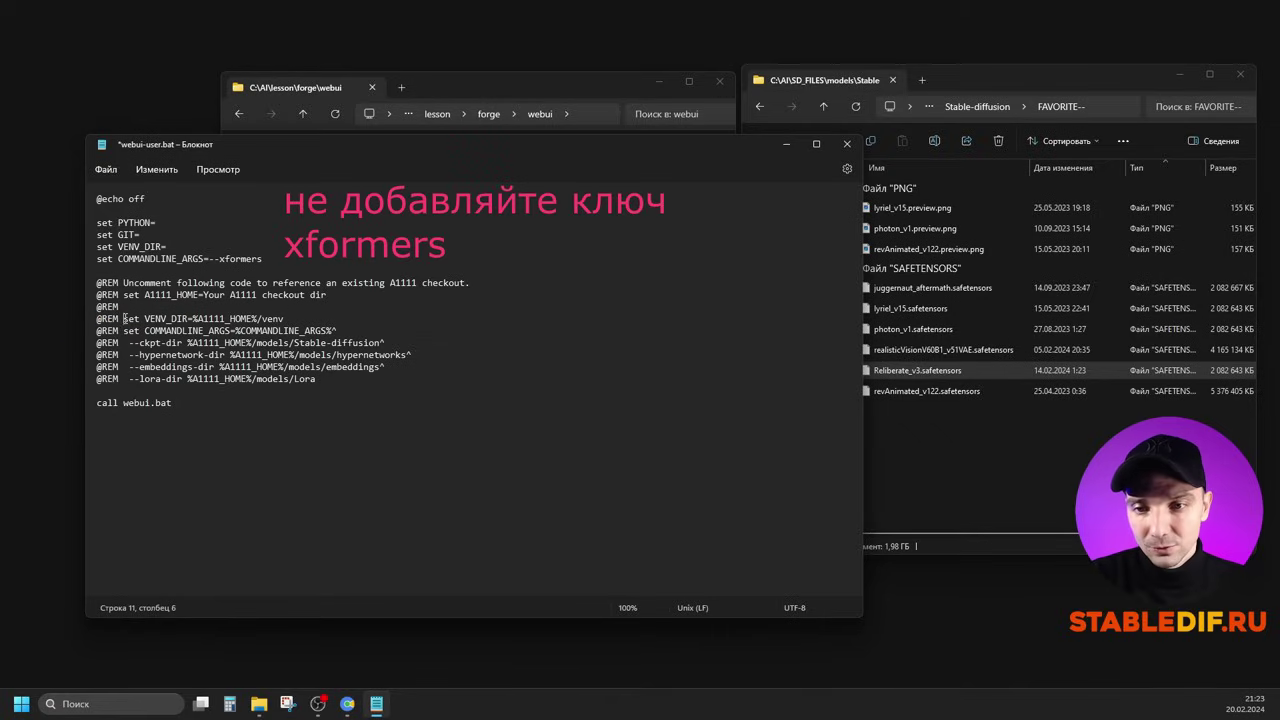
{"action": "left_click_drag", "start_coordinate": [123, 318], "coordinate": [81, 318]}
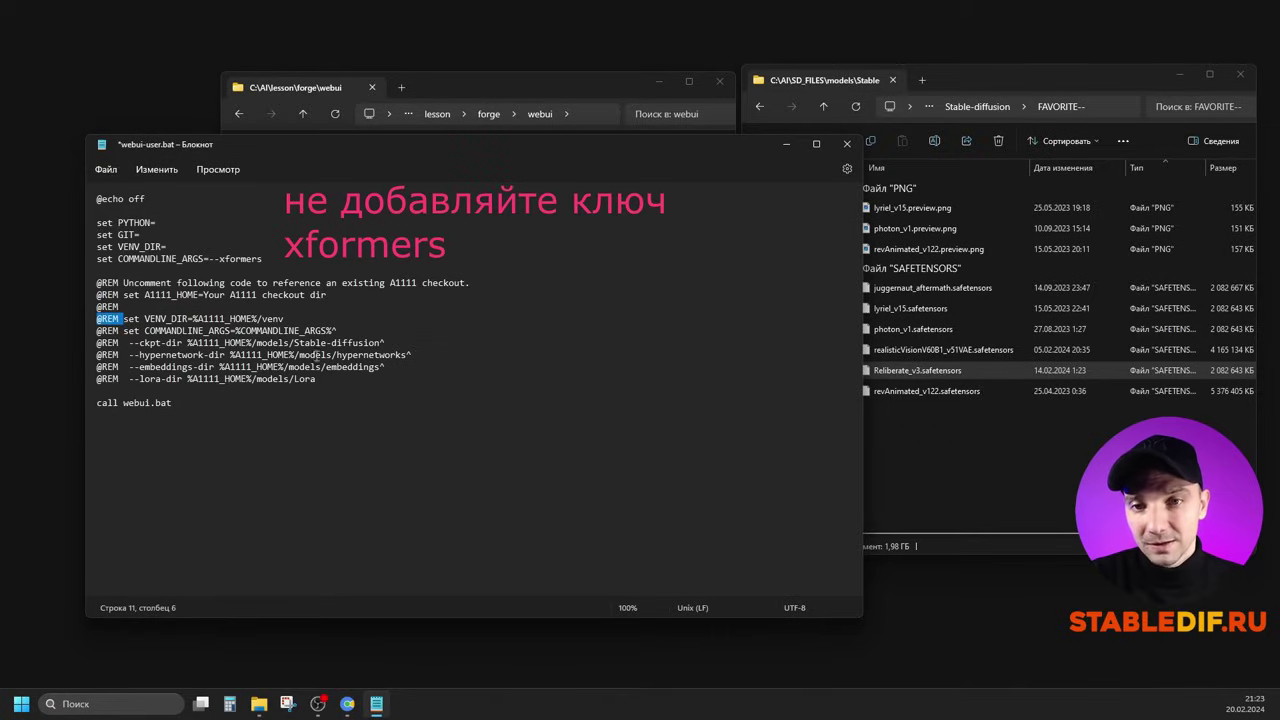
{"action": "left_click", "coordinate": [134, 330]}
{"action": "left_click_drag", "start_coordinate": [123, 330], "coordinate": [86, 330]}
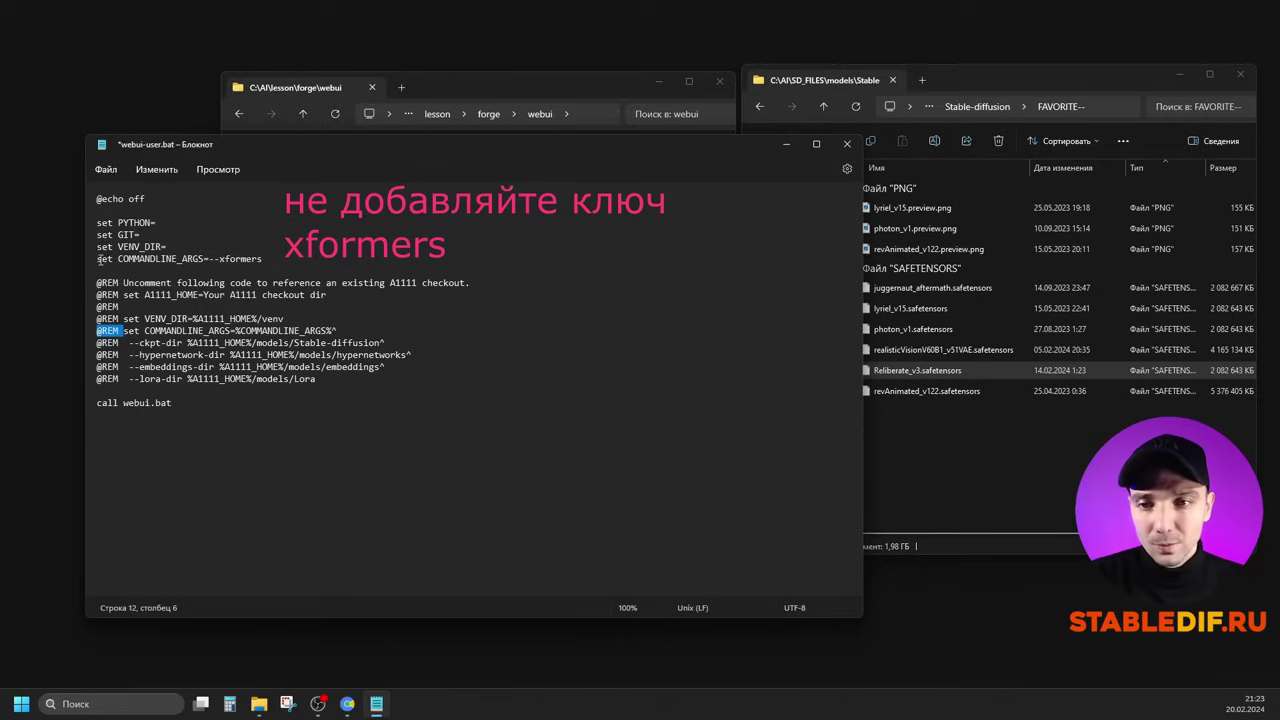
Step: Examine the COMMANDLINE_ARGS line and the commented ckpt, hypernetwork, embeddings and lora directory lines in webui-user.bat
{"action": "left_click_drag", "start_coordinate": [98, 259], "coordinate": [268, 263]}
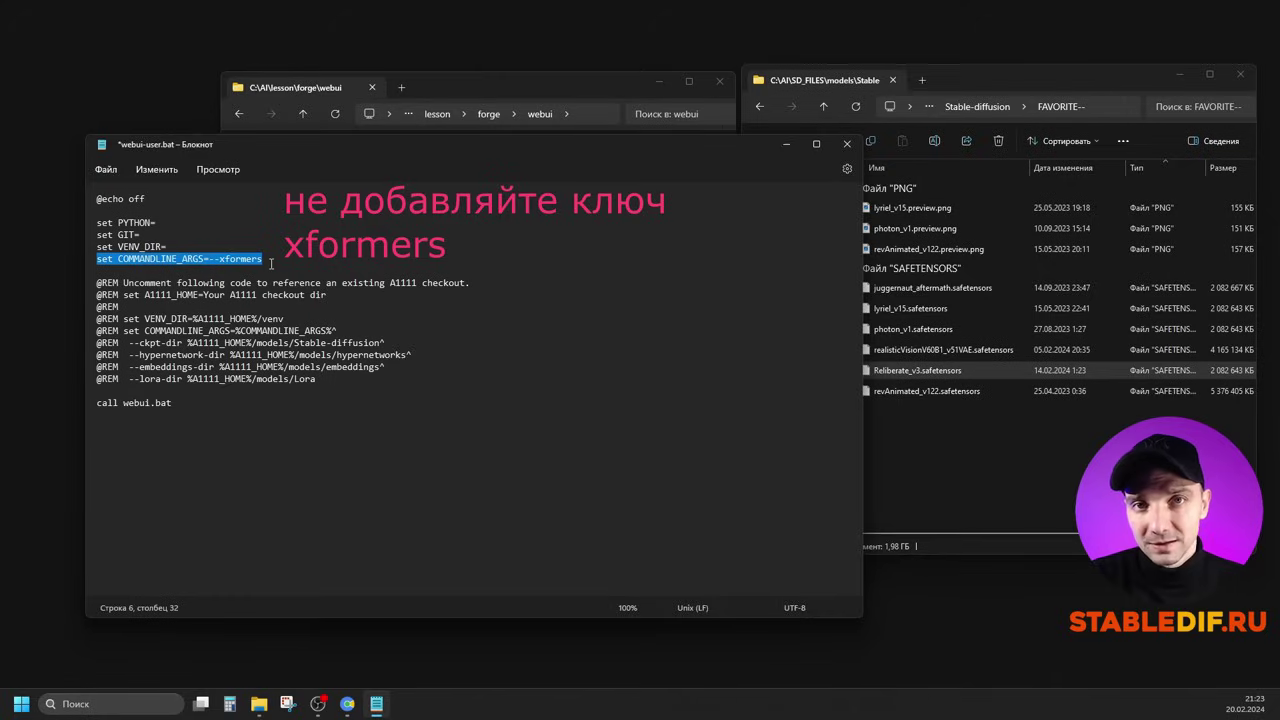
{"action": "left_click_drag", "start_coordinate": [132, 345], "coordinate": [94, 347]}
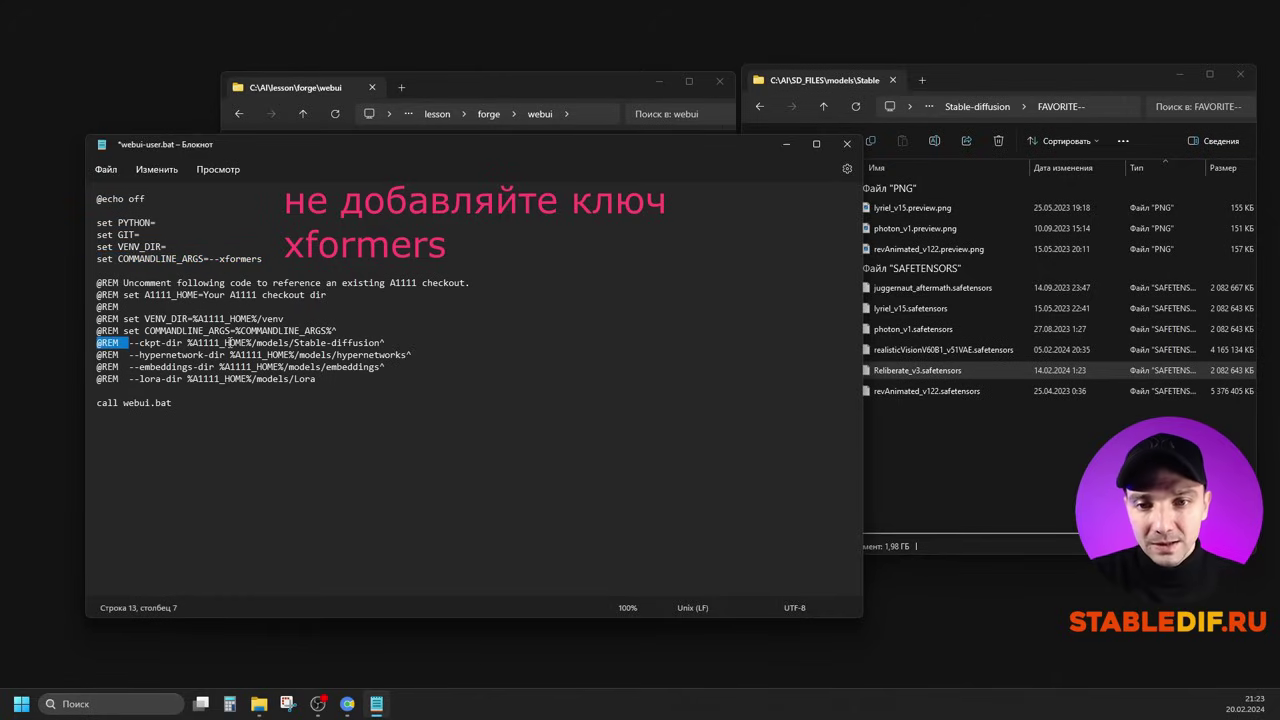
{"action": "left_click_drag", "start_coordinate": [291, 342], "coordinate": [256, 343]}
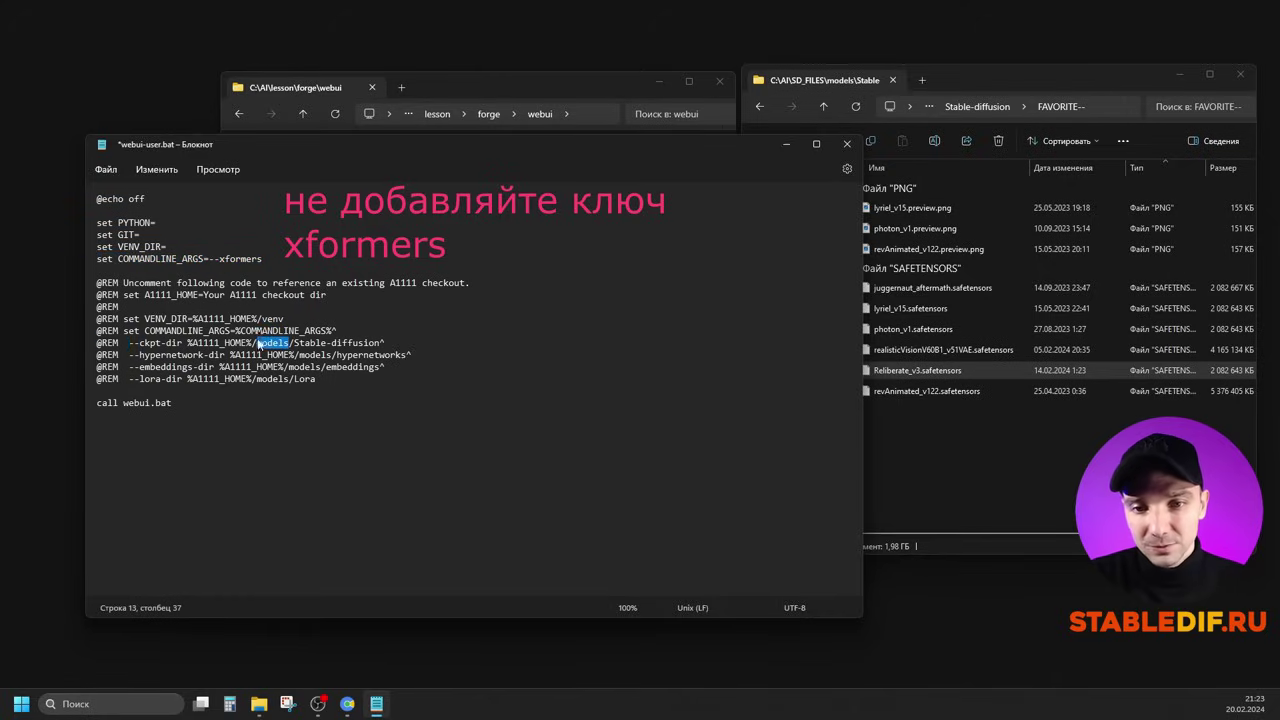
{"action": "left_click_drag", "start_coordinate": [130, 356], "coordinate": [88, 358]}
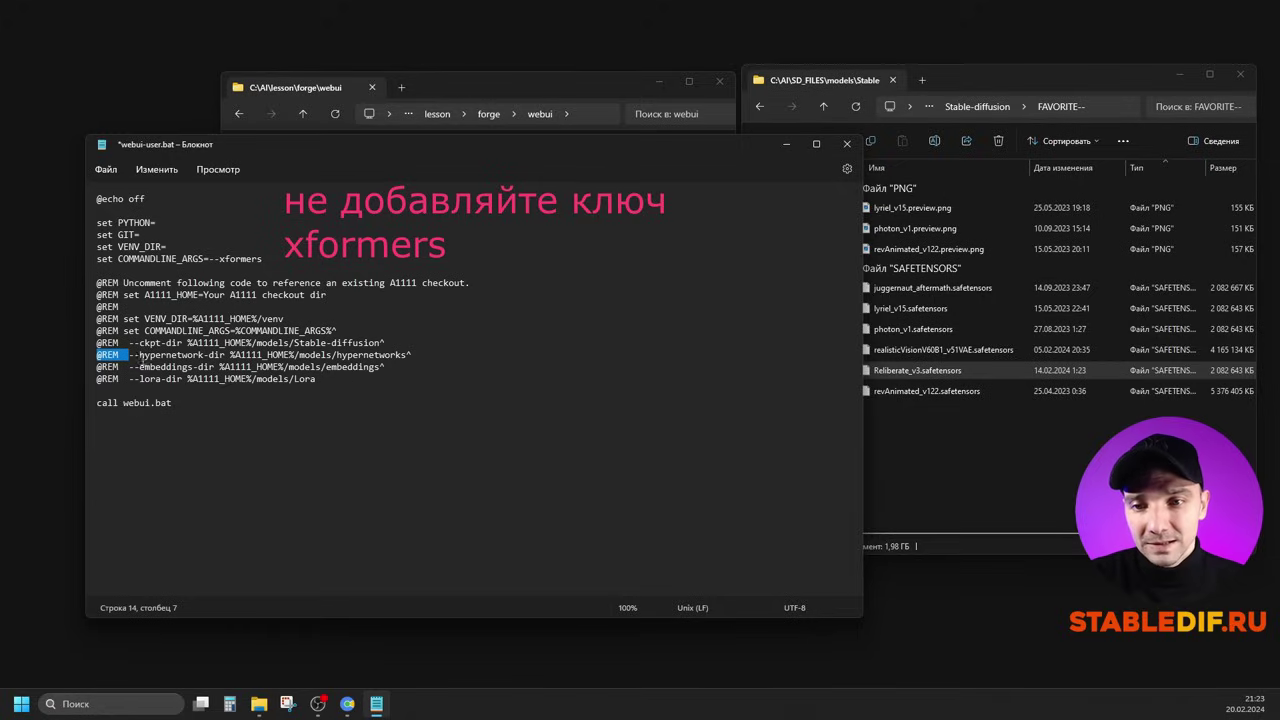
{"action": "left_click_drag", "start_coordinate": [131, 367], "coordinate": [85, 372]}
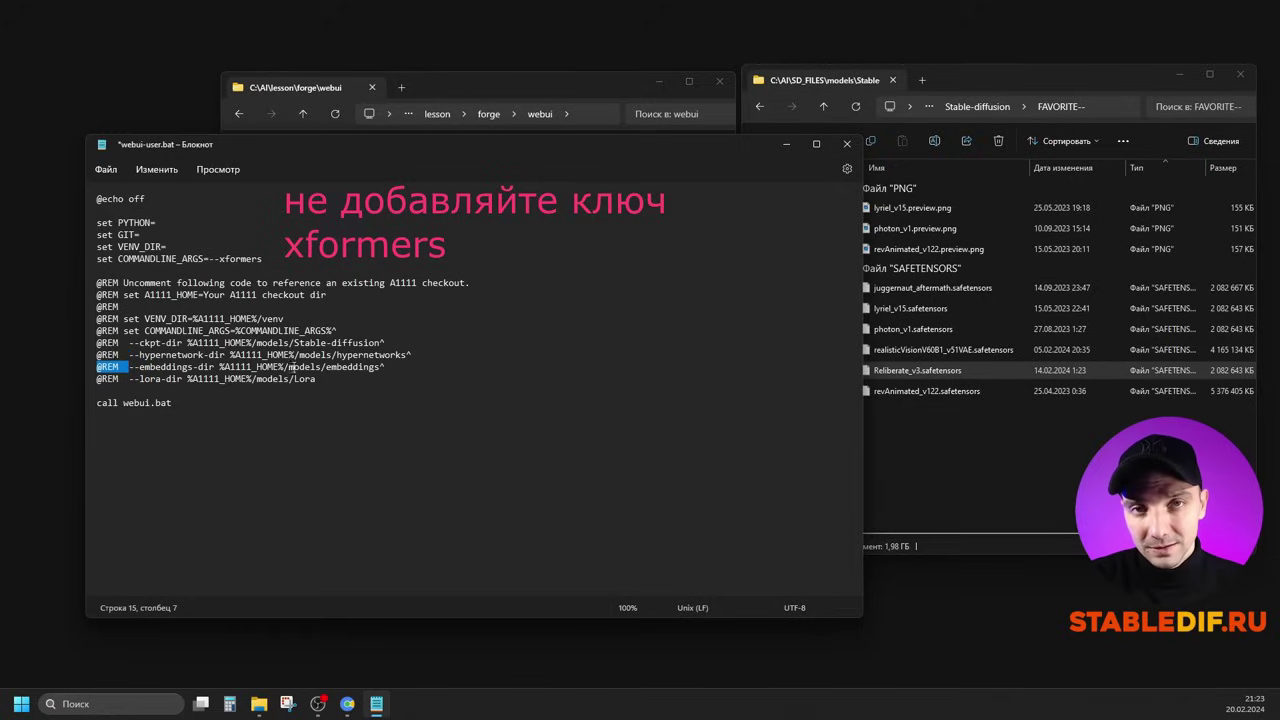
{"action": "left_click_drag", "start_coordinate": [134, 379], "coordinate": [84, 382]}
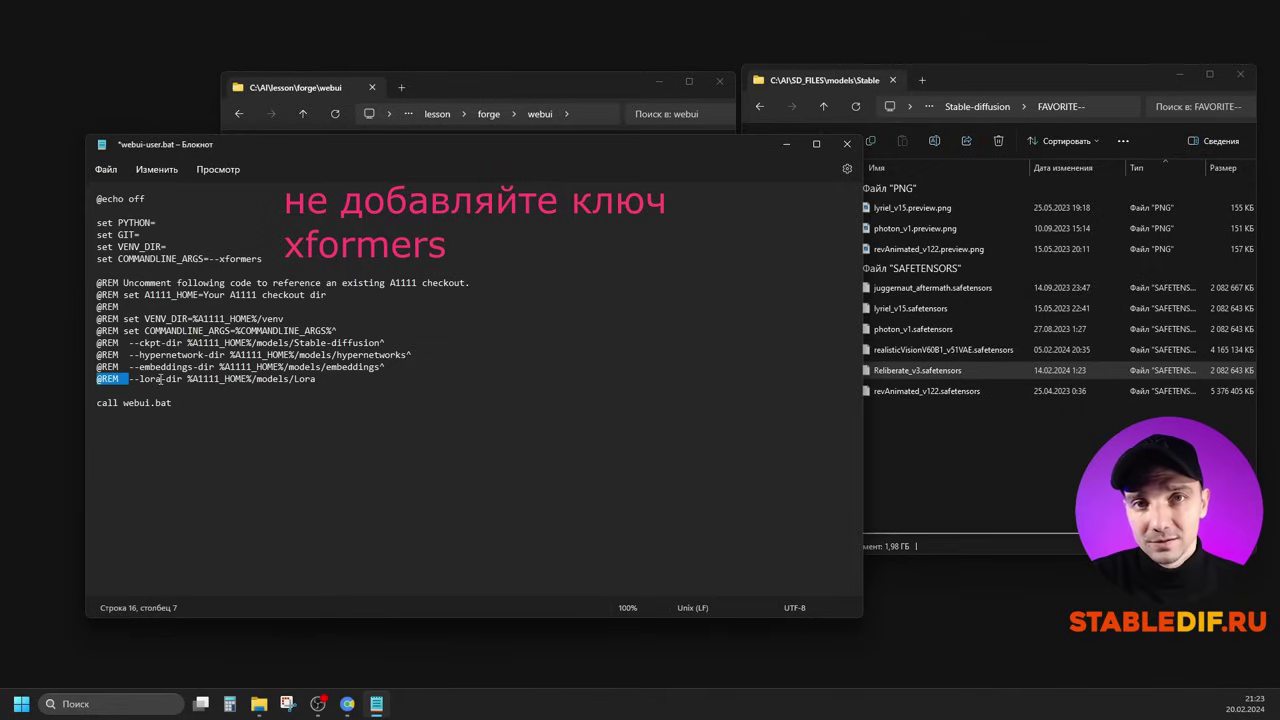
{"action": "left_click_drag", "start_coordinate": [96, 283], "coordinate": [337, 381]}
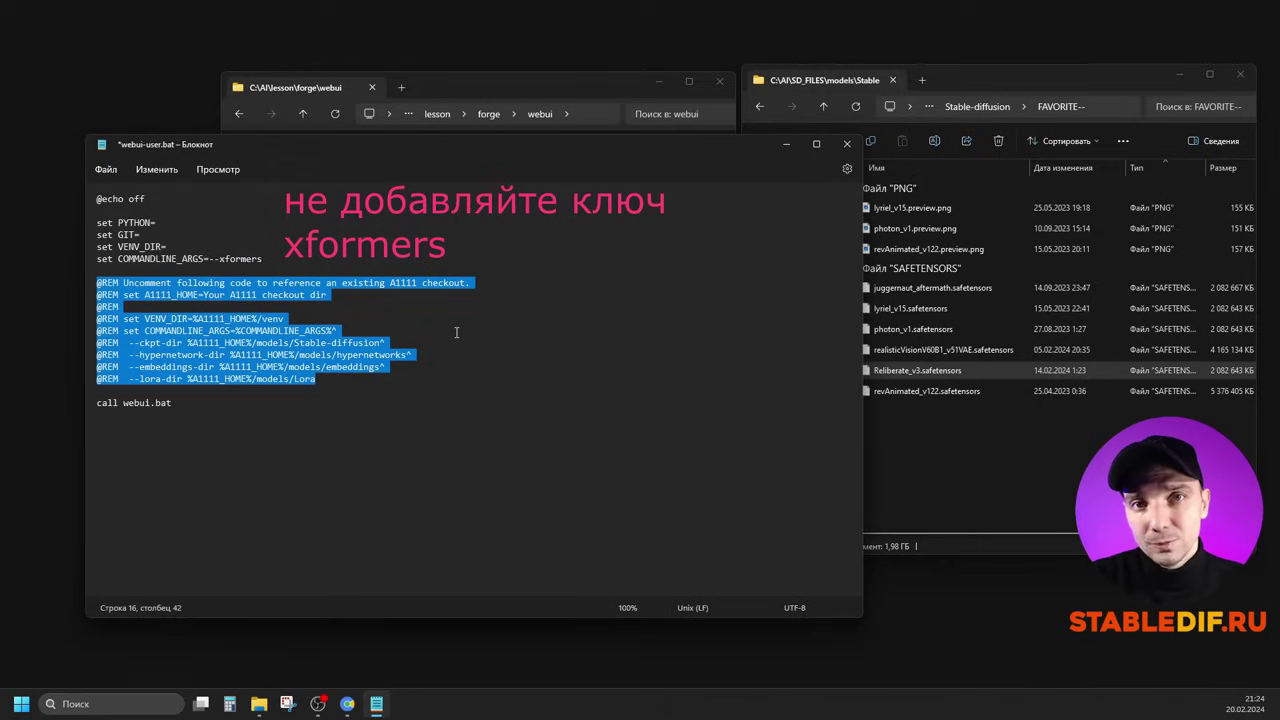
Step: Save and close webui-user.bat, and start the WebUI from the forge folder
{"action": "key", "text": "ctrl+s"}
{"action": "key", "text": "alt+F4"}
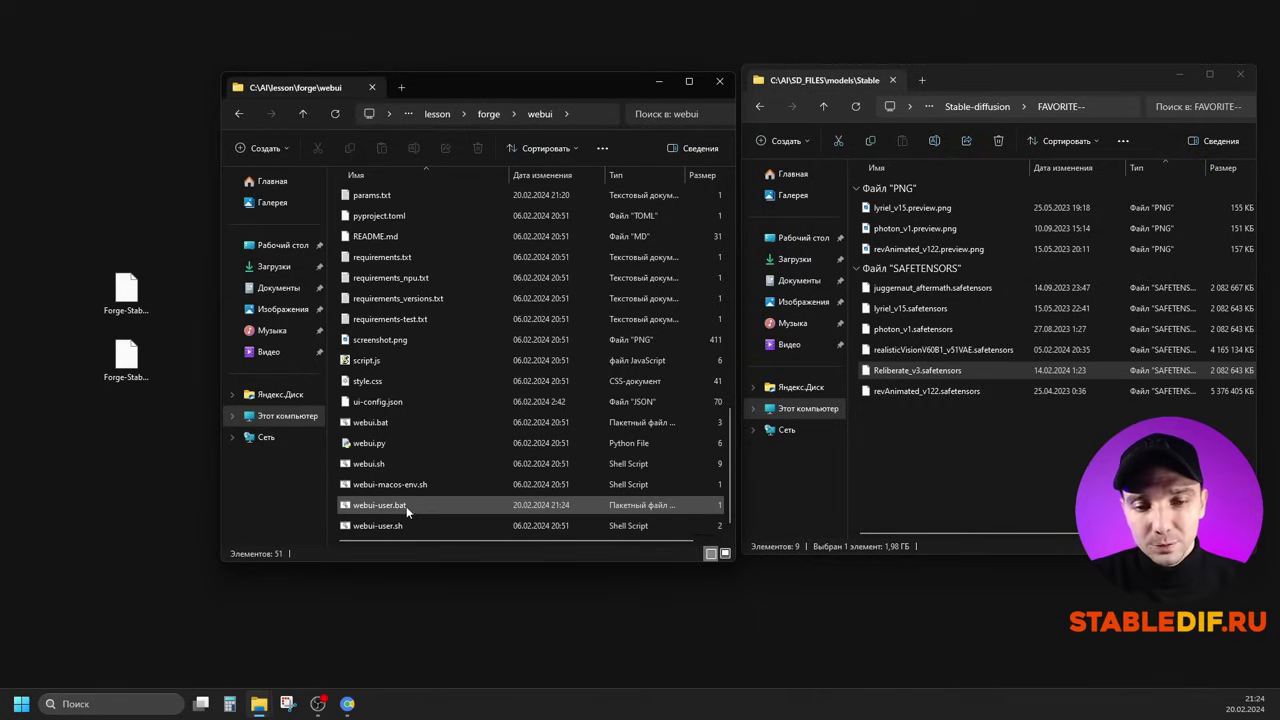
{"action": "left_click", "coordinate": [408, 507]}
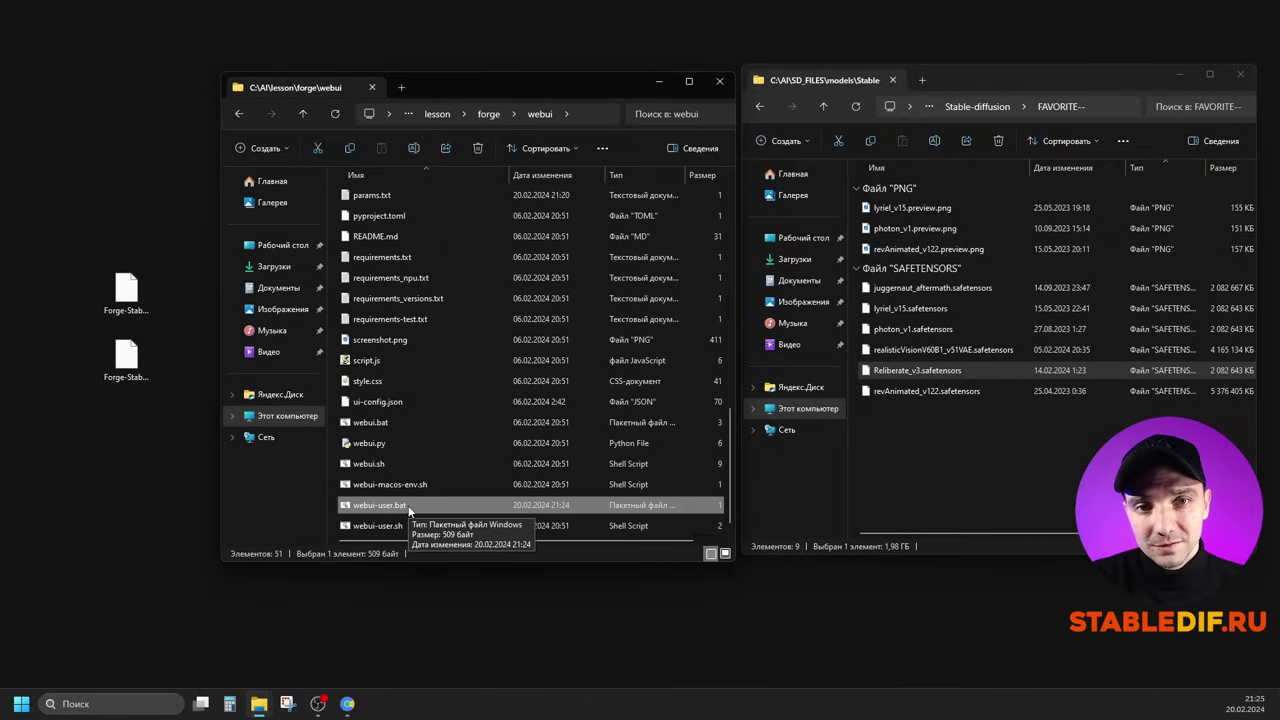
{"action": "left_click", "coordinate": [490, 115]}
{"action": "left_click", "coordinate": [372, 259]}
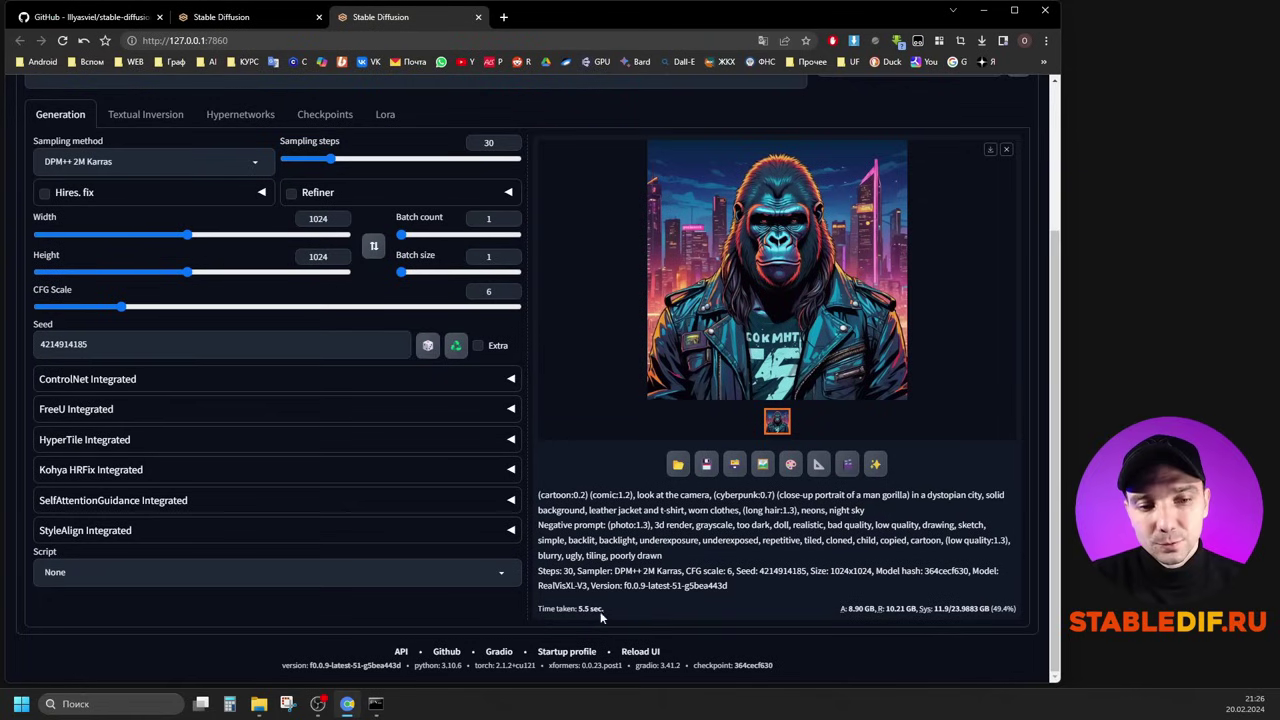
Step: Examine the generation time, prompts and settings of the generated gorilla image on the txt2img page
{"action": "left_click_drag", "start_coordinate": [604, 609], "coordinate": [540, 610]}
{"action": "scroll", "coordinate": [574, 427], "scroll_direction": "up", "scroll_amount": 2}
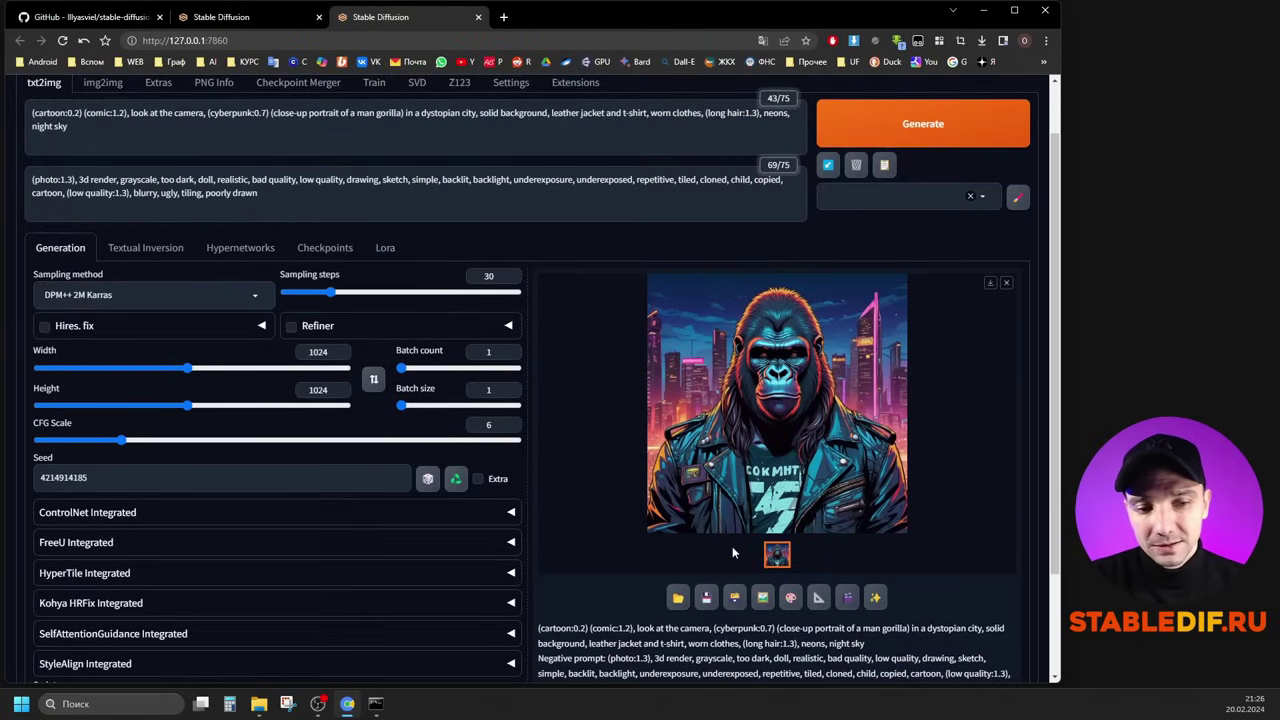
{"action": "scroll", "coordinate": [733, 538], "scroll_direction": "down", "scroll_amount": 2}
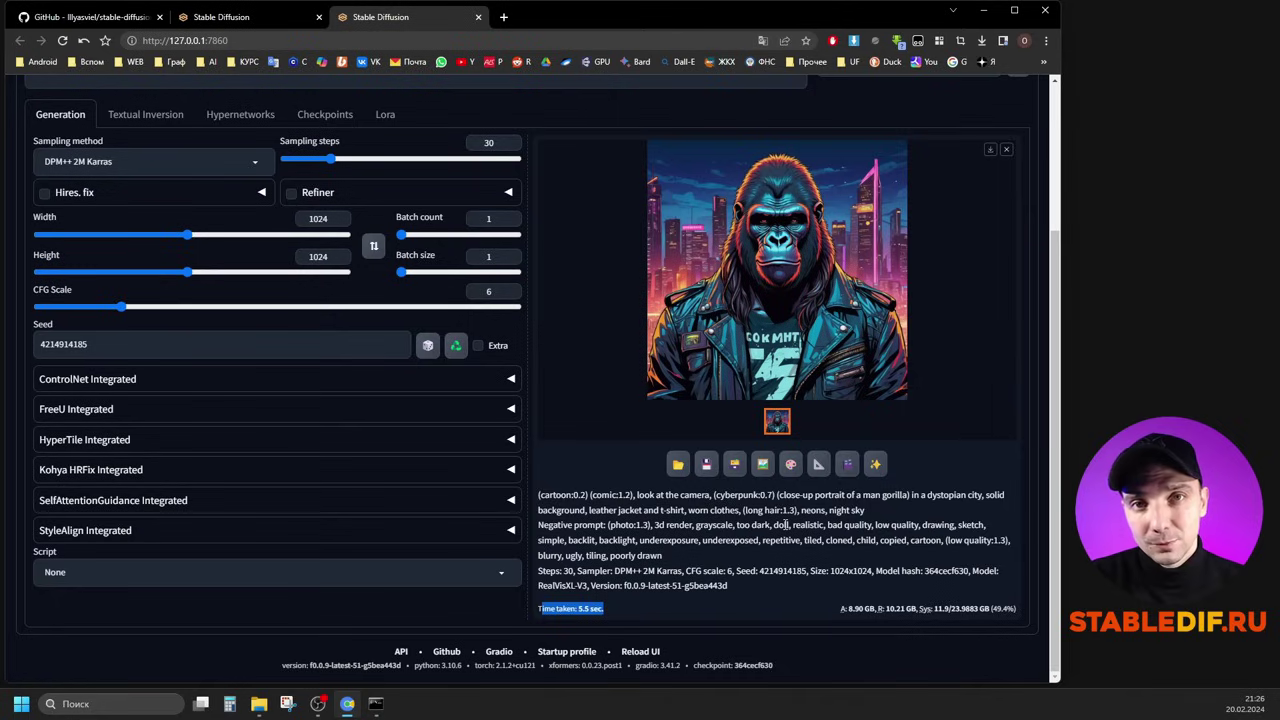
{"action": "scroll", "coordinate": [787, 524], "scroll_direction": "up", "scroll_amount": 3}
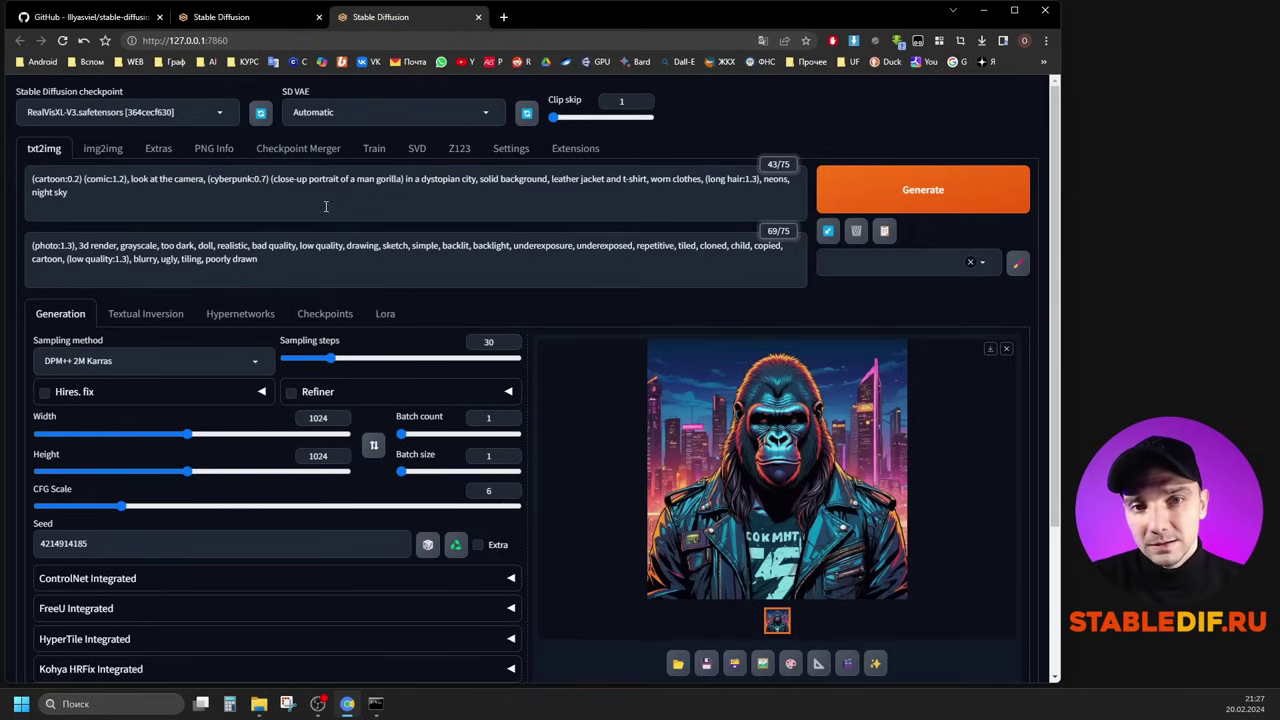
Step: Open the SVD page and locate its checkpoint files in the forge webui\models\svd folder in File Explorer
{"action": "left_click", "coordinate": [417, 150]}
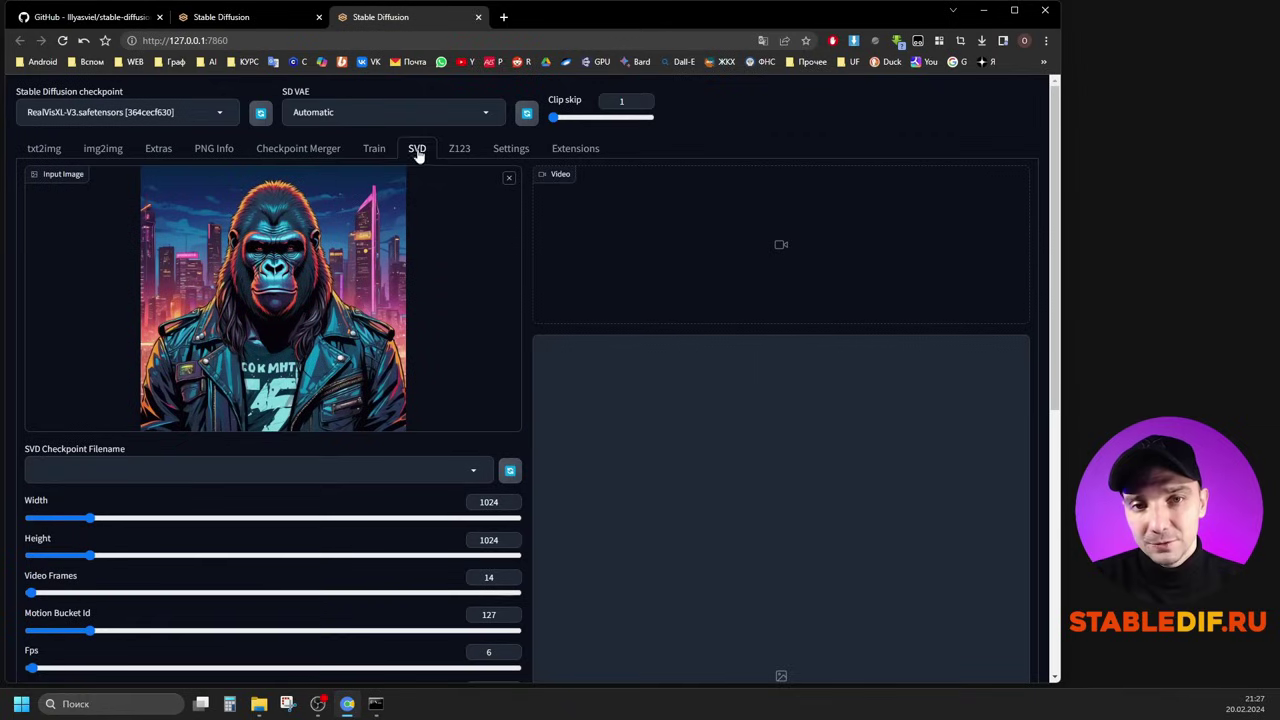
{"action": "scroll", "coordinate": [414, 258], "scroll_direction": "down", "scroll_amount": 1}
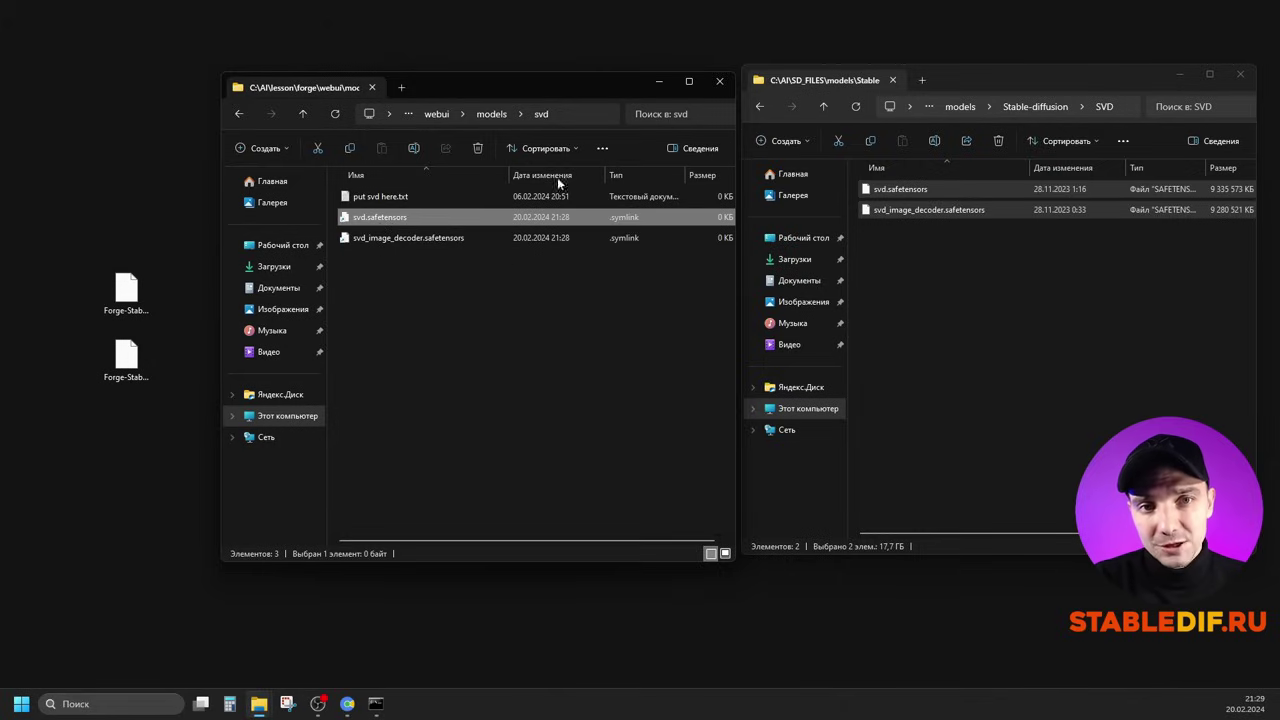
{"action": "left_click", "coordinate": [572, 112]}
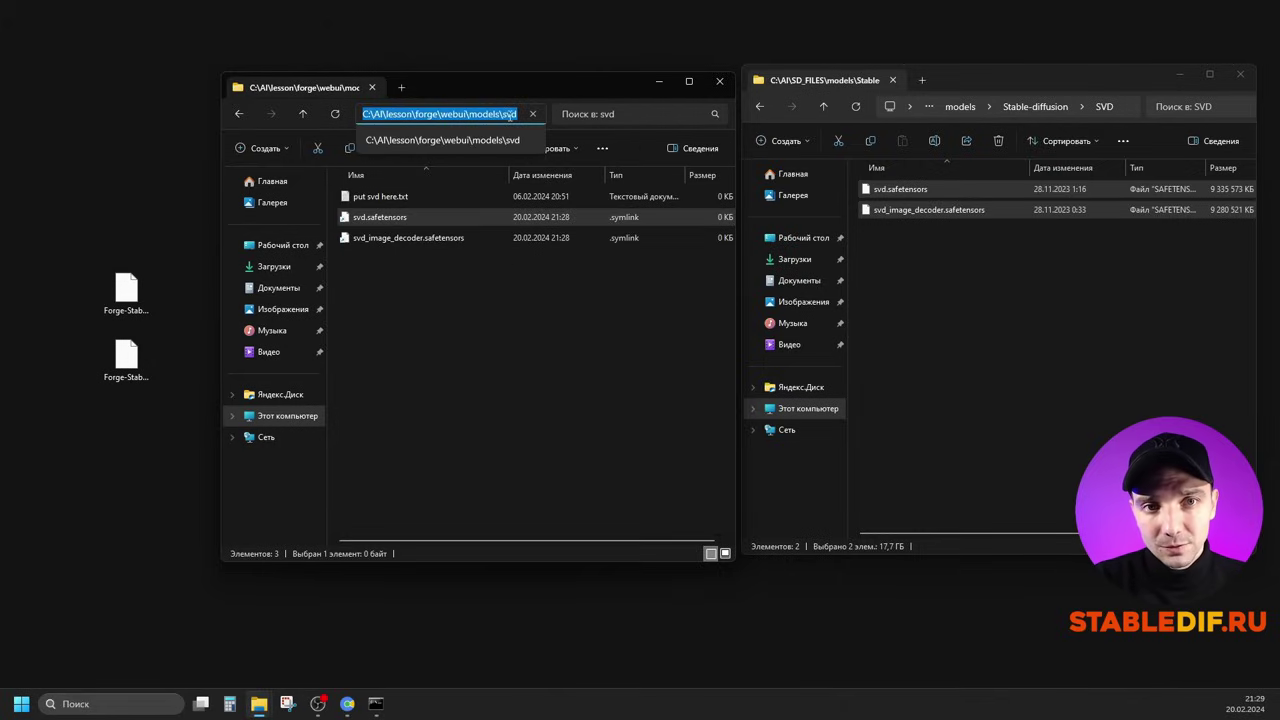
{"action": "left_click", "coordinate": [532, 371]}
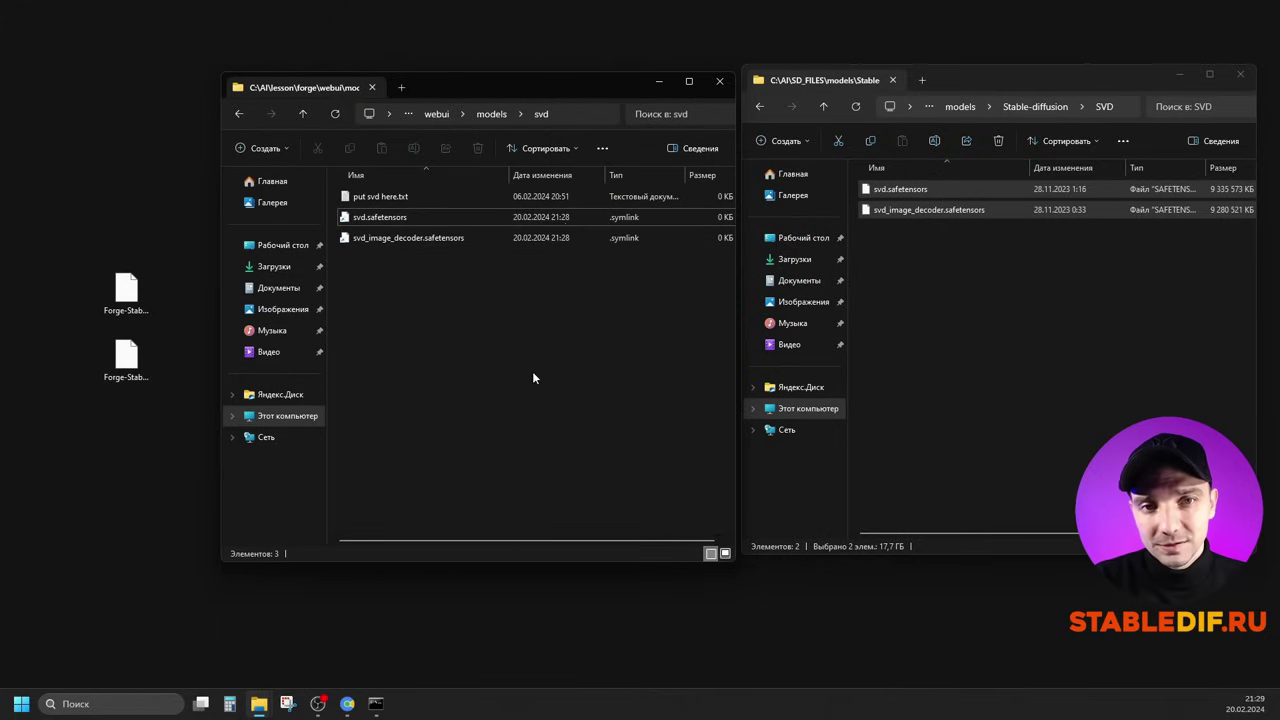
{"action": "left_click", "coordinate": [491, 114]}
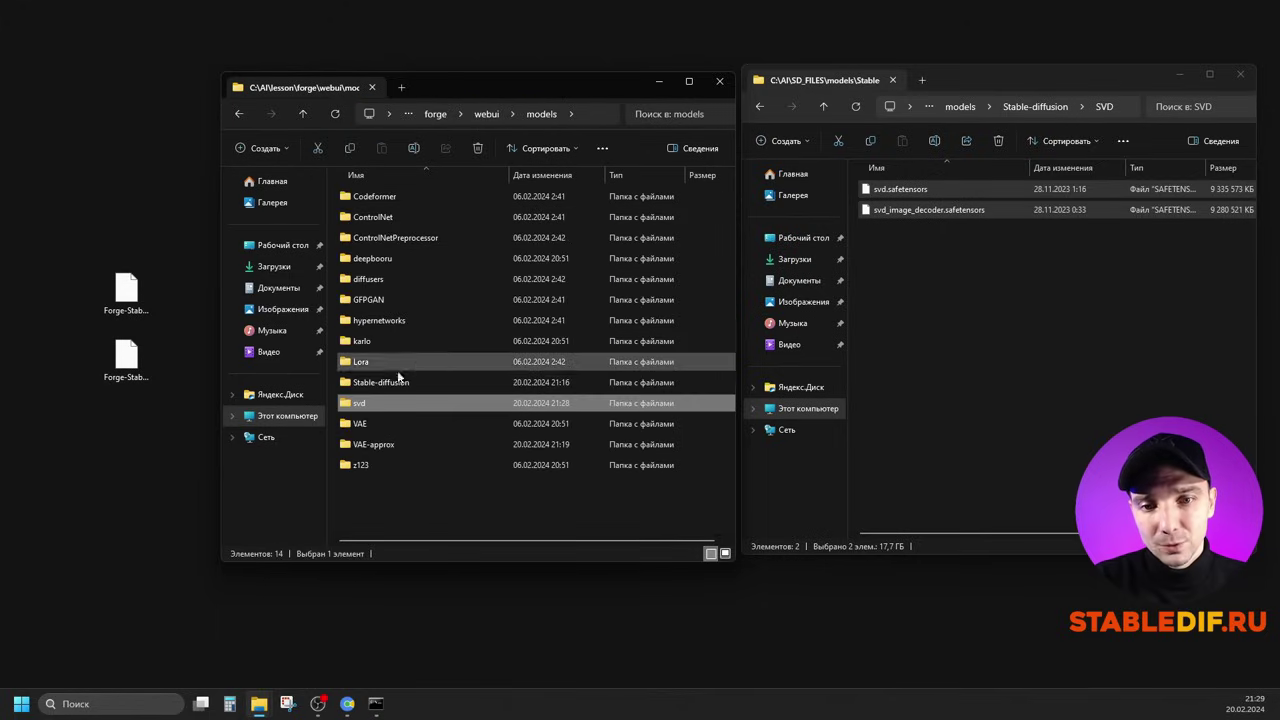
{"action": "double_click", "coordinate": [358, 402]}
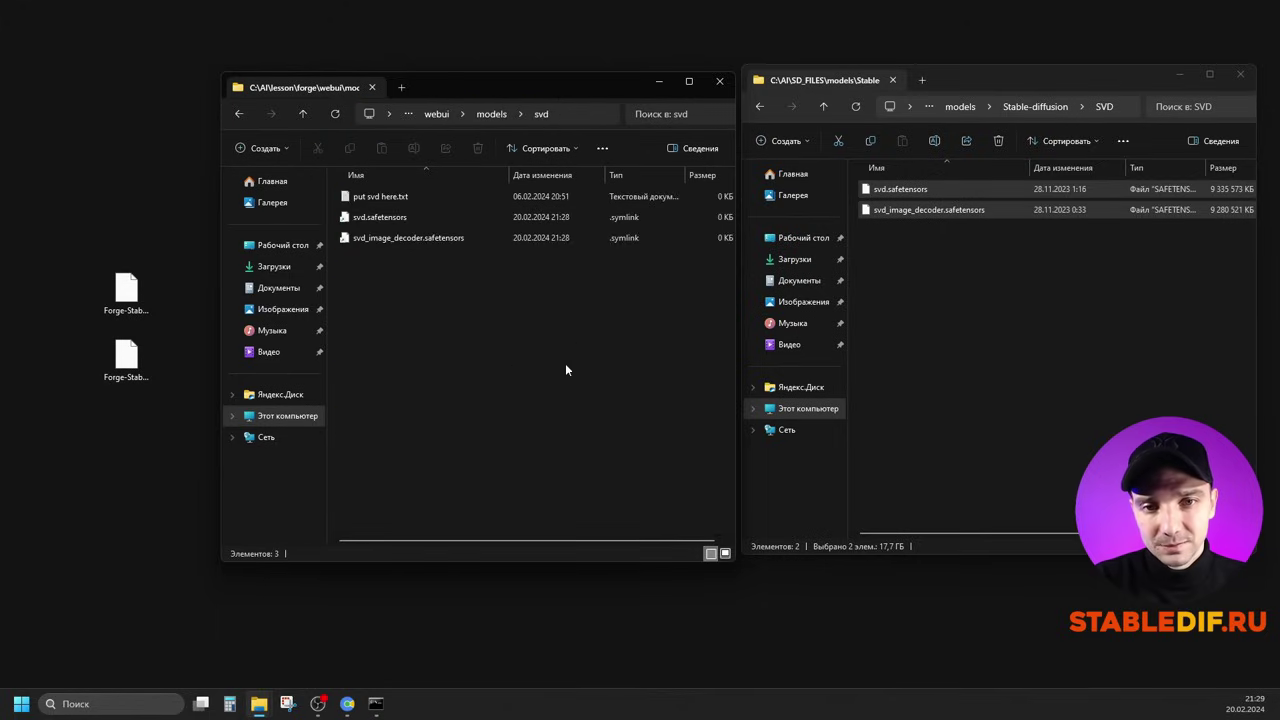
Step: Switch to the browser, refresh the SVD checkpoint list, choose svd.safetensors and generate the video from the gorilla image
{"action": "key", "text": "alt+Tab"}
{"action": "left_click", "coordinate": [510, 406]}
{"action": "left_click", "coordinate": [474, 405]}
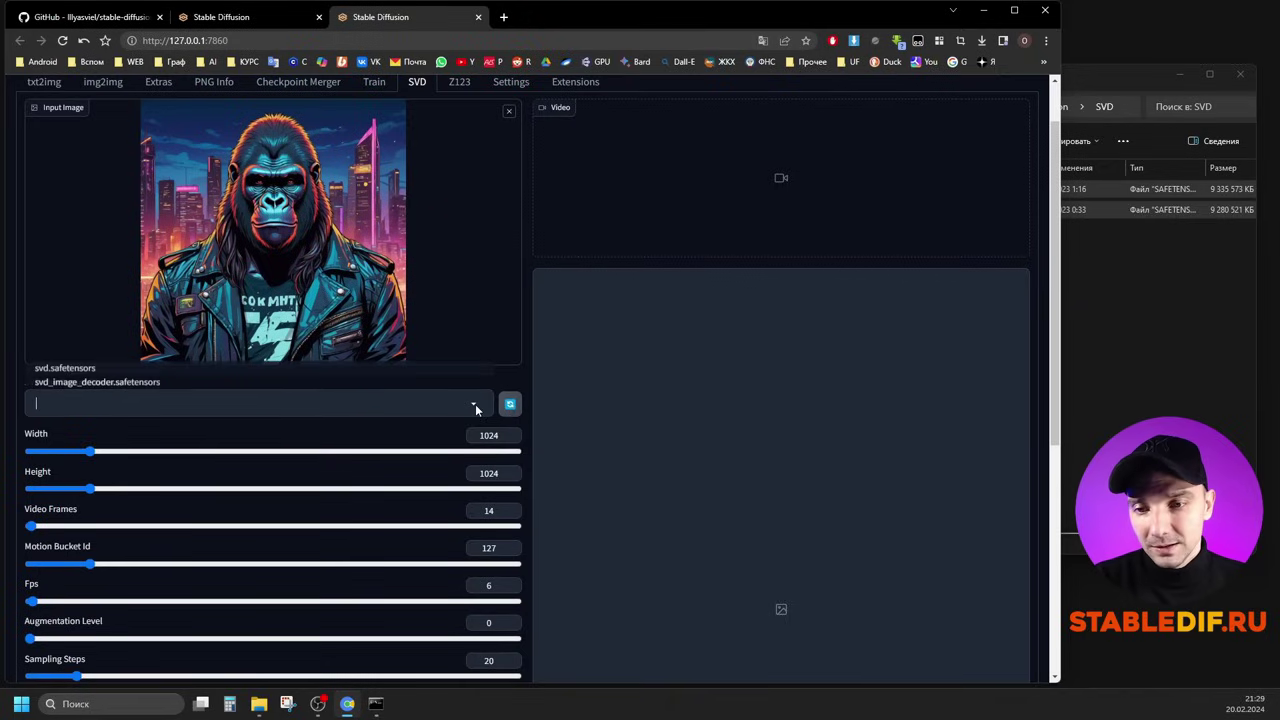
{"action": "left_click", "coordinate": [64, 368]}
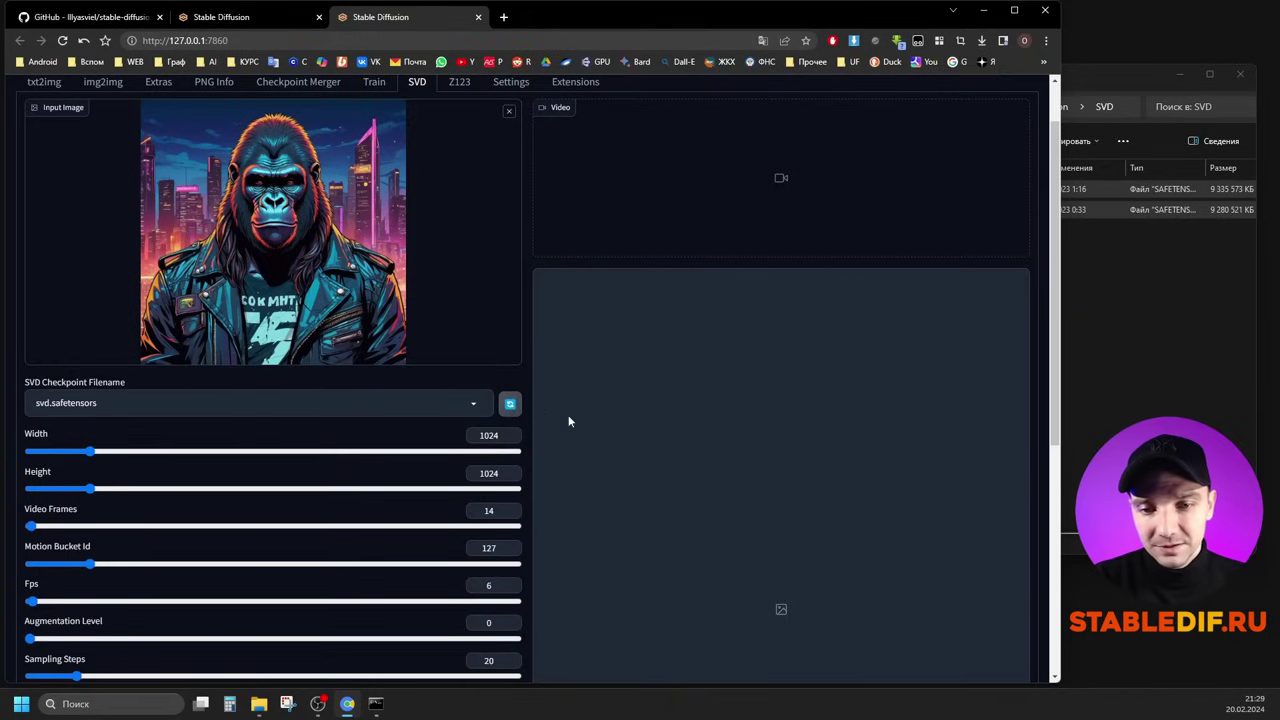
{"action": "scroll", "coordinate": [568, 421], "scroll_direction": "down", "scroll_amount": 5}
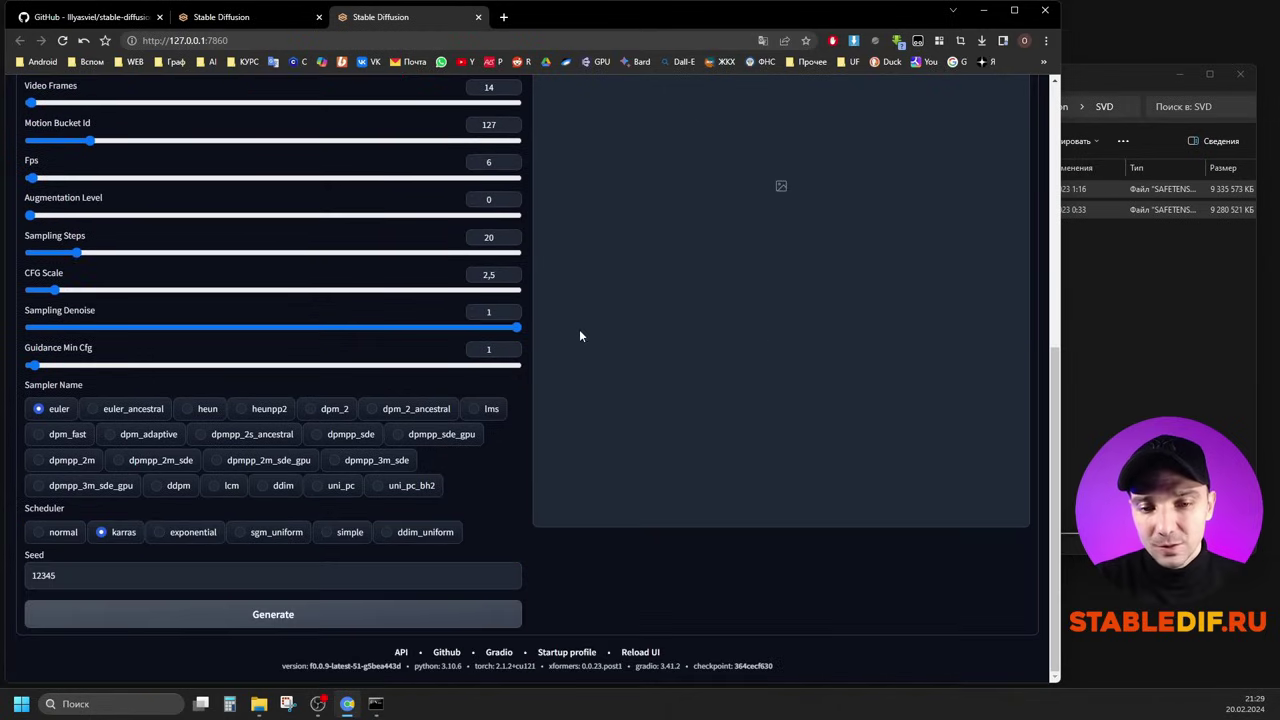
{"action": "left_click", "coordinate": [286, 614]}
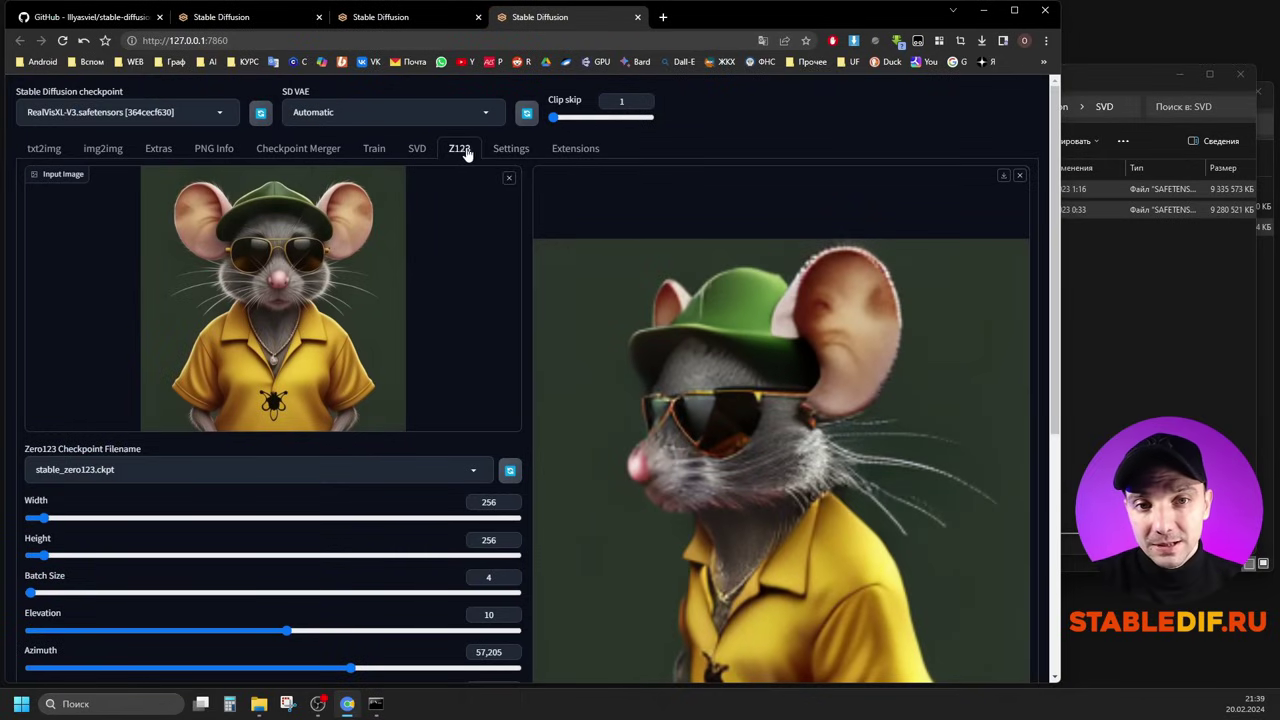
Step: Examine the Z123 page's input image, rotation and sampling settings, and generated mouse views
{"action": "scroll", "coordinate": [469, 154], "scroll_direction": "down", "scroll_amount": 4}
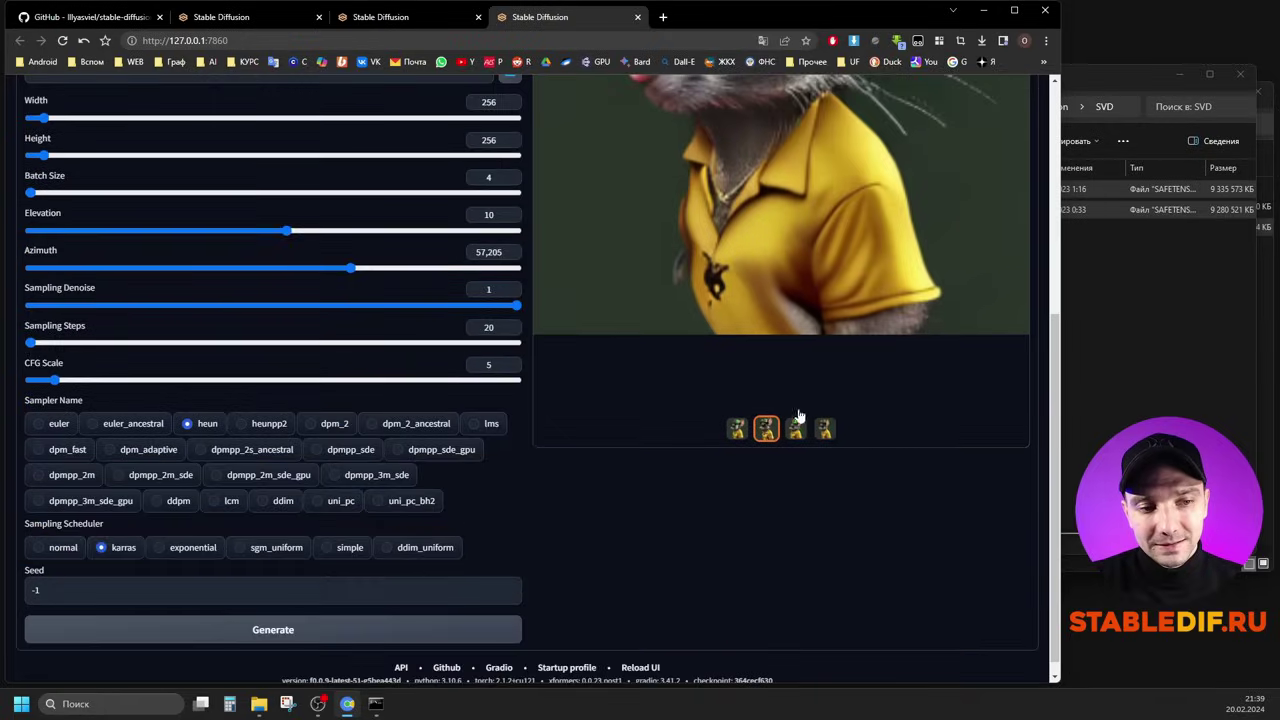
{"action": "scroll", "coordinate": [795, 410], "scroll_direction": "up", "scroll_amount": 4}
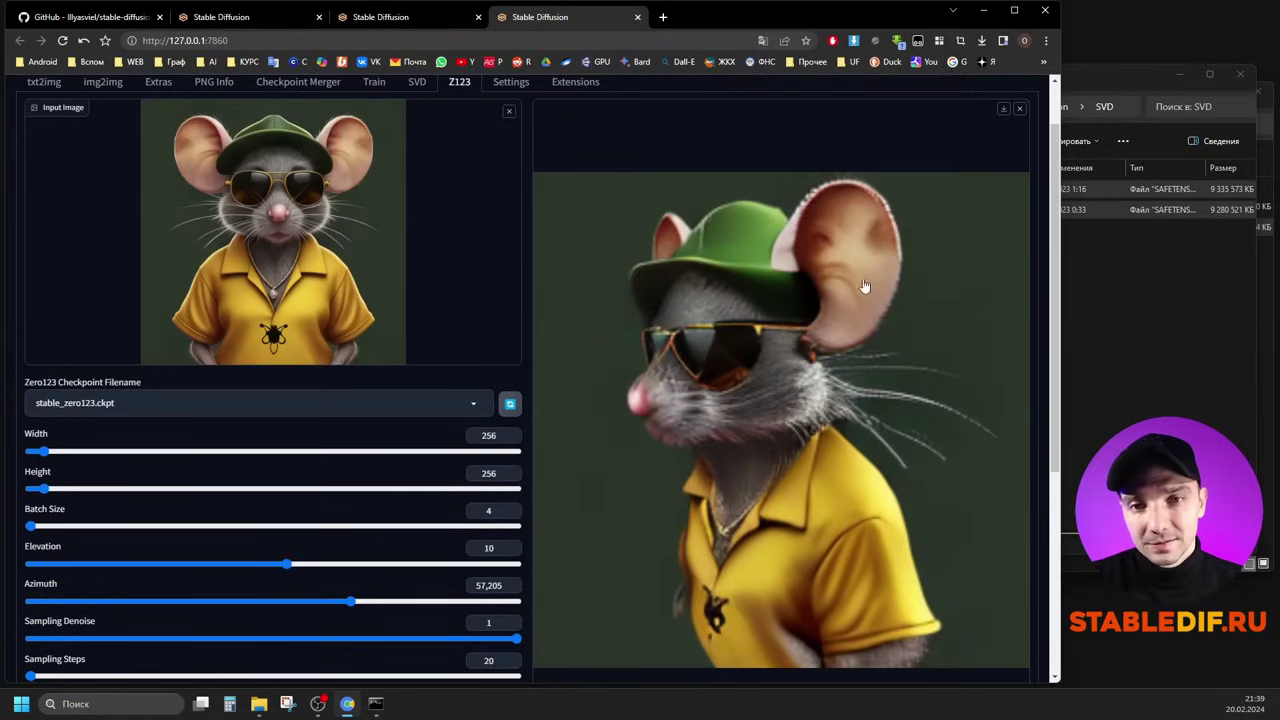
{"action": "scroll", "coordinate": [455, 330], "scroll_direction": "up", "scroll_amount": 1}
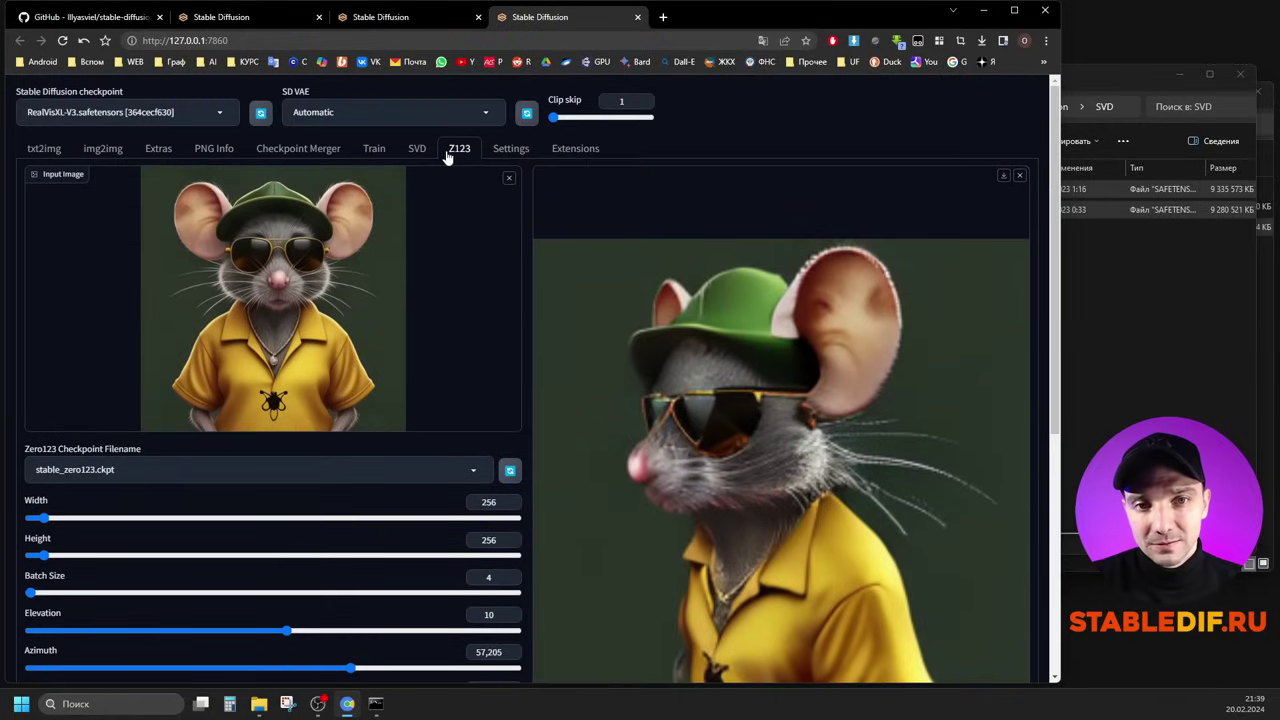
{"action": "scroll", "coordinate": [460, 190], "scroll_direction": "down", "scroll_amount": 1}
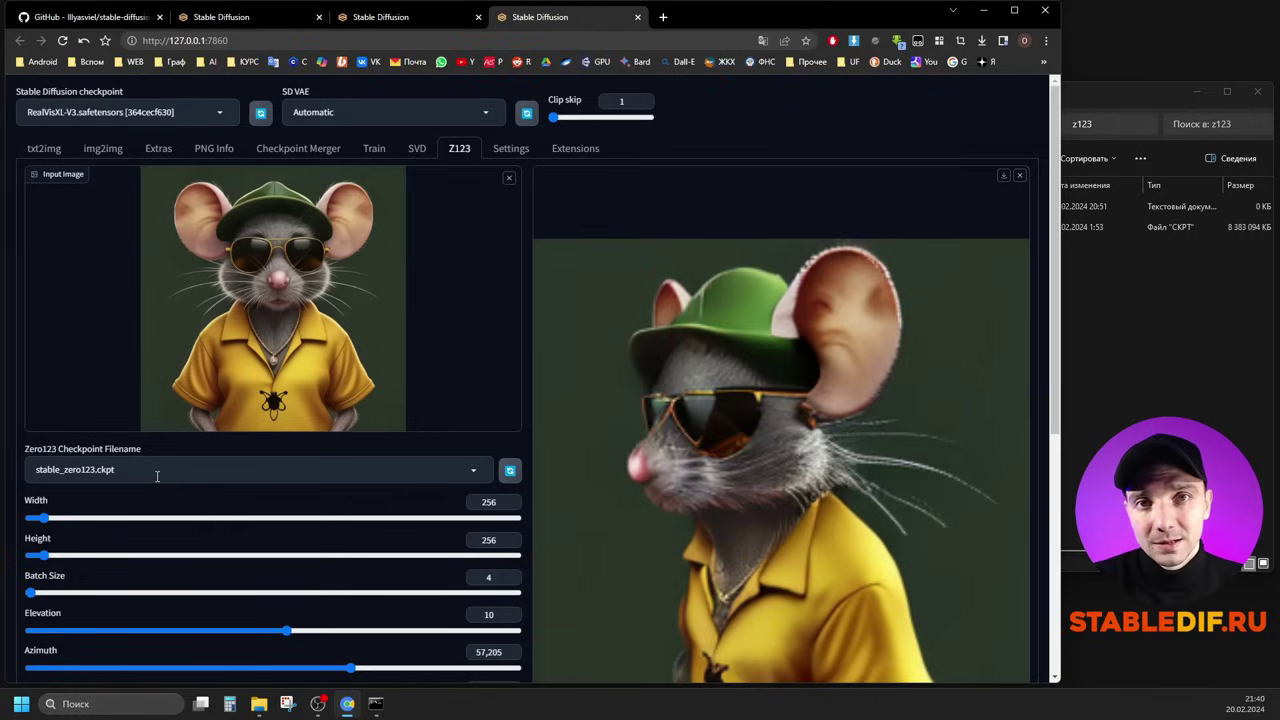
Step: Switch to File Explorer to locate stable_zero123.ckpt in the forge webui\models\z123 folder, and return to the Z123 page
{"action": "left_click", "coordinate": [984, 10]}
{"action": "left_click", "coordinate": [493, 310]}
{"action": "left_click", "coordinate": [579, 114]}
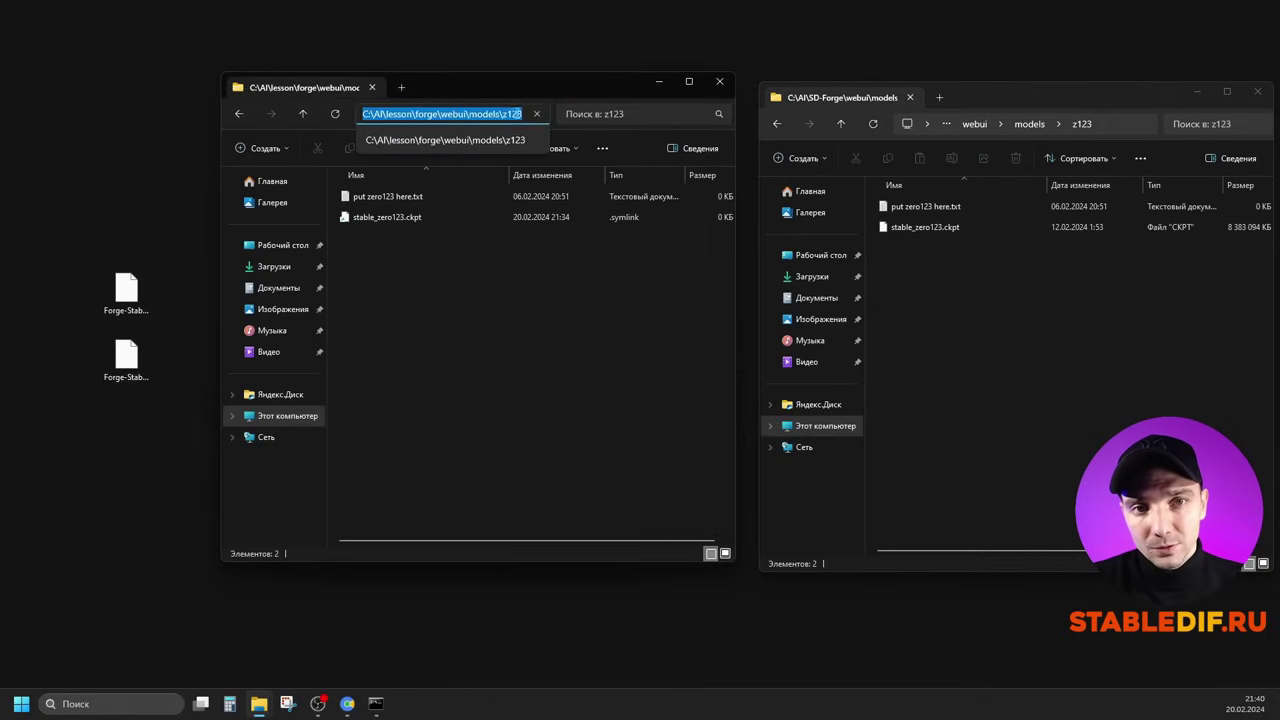
{"action": "left_click", "coordinate": [472, 241]}
{"action": "key", "text": "alt+Up"}
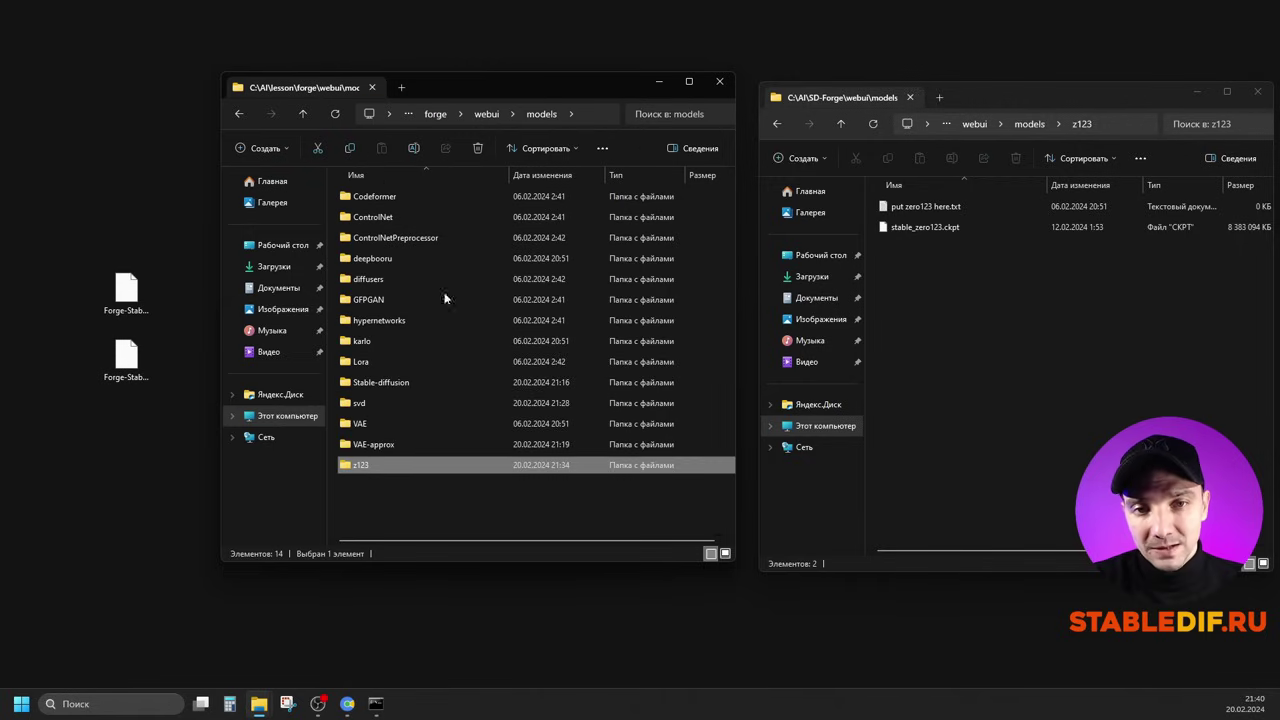
{"action": "double_click", "coordinate": [371, 467]}
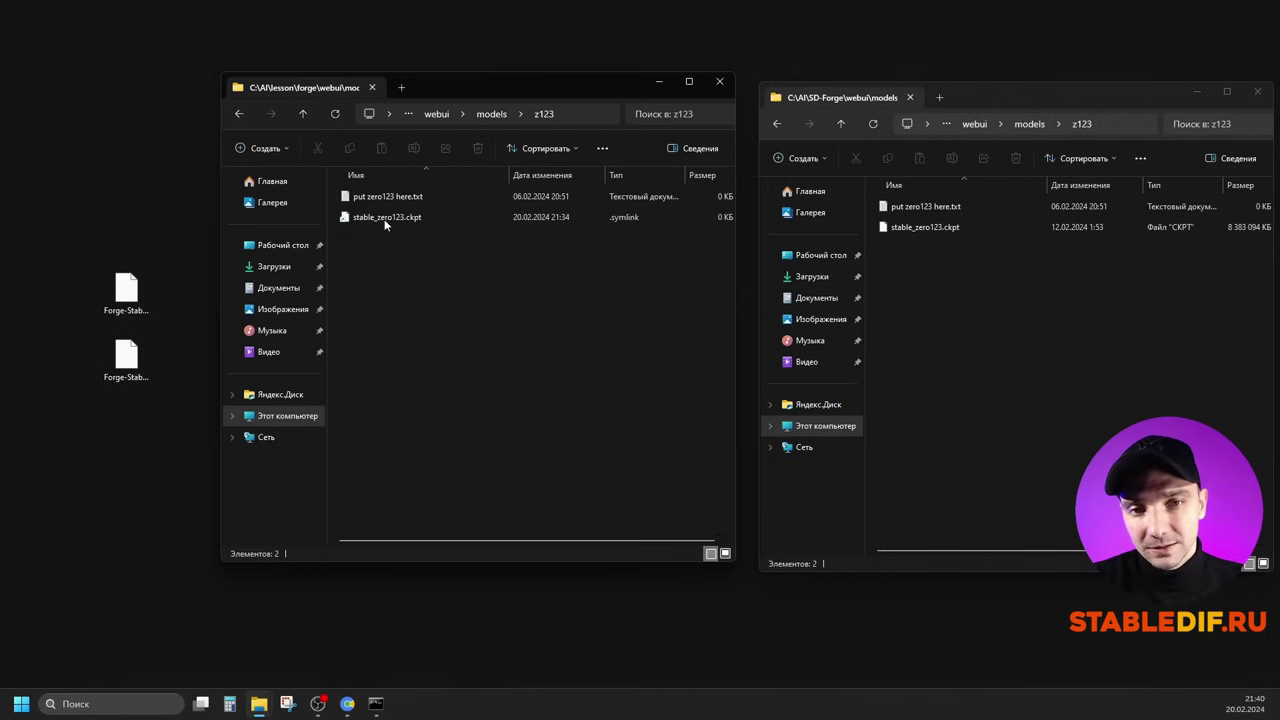
{"action": "left_click", "coordinate": [398, 217]}
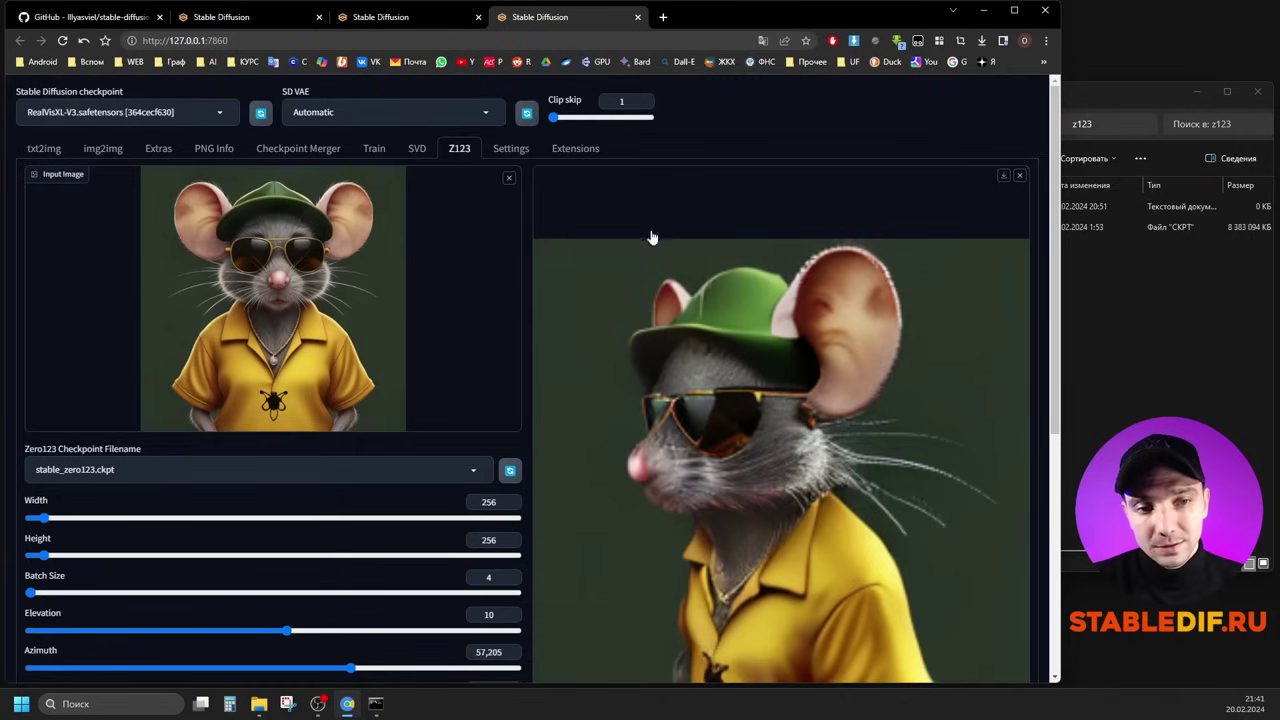
{"action": "scroll", "coordinate": [951, 425], "scroll_direction": "down", "scroll_amount": 1}
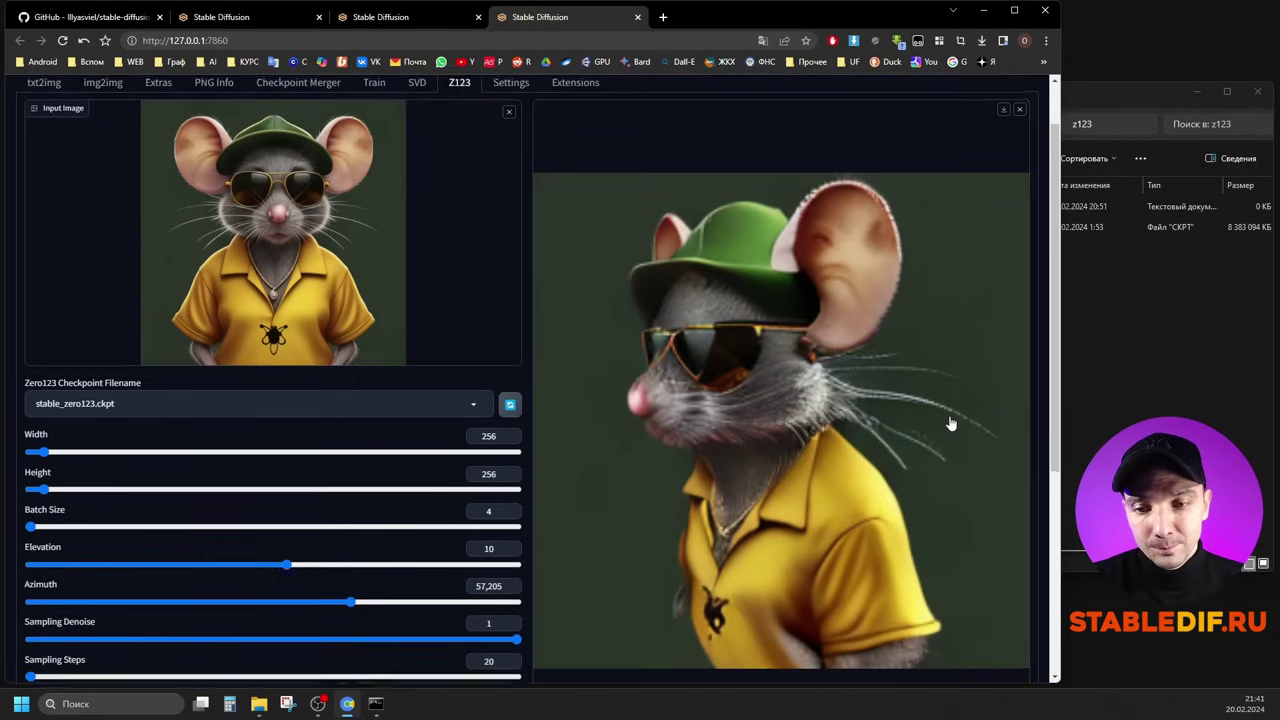